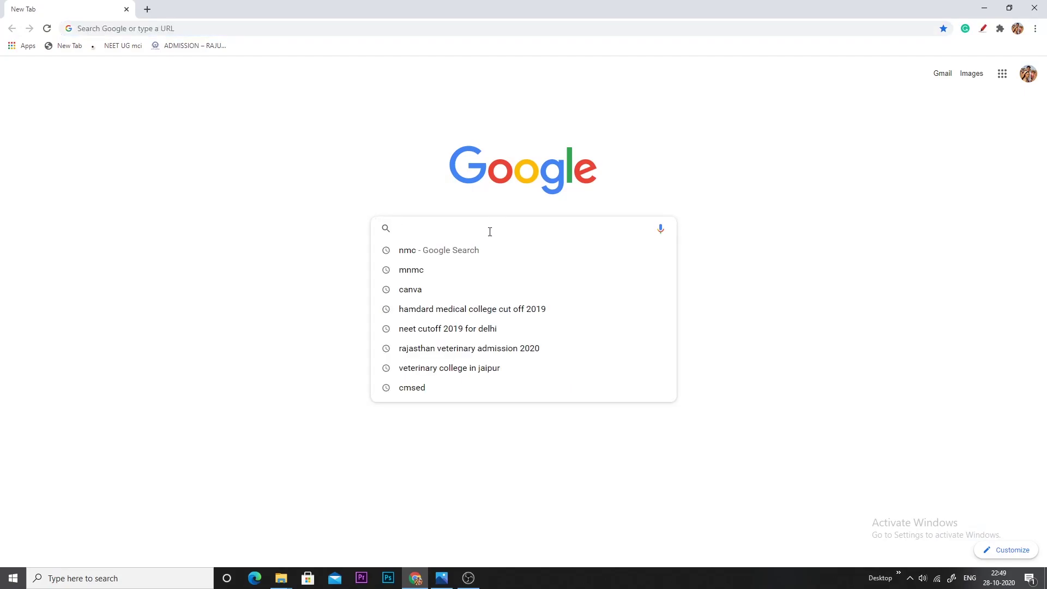
Go to mcc.nic.in, the MCC NEET UG counselling website, in Chrome
text(mcc.)
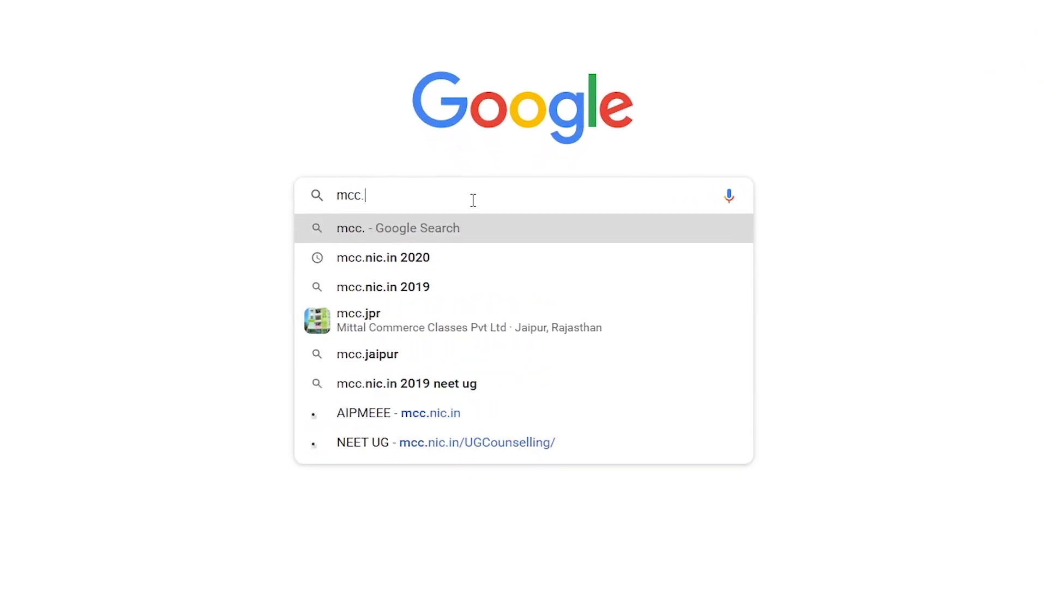
text(nic.in)
key(Return)
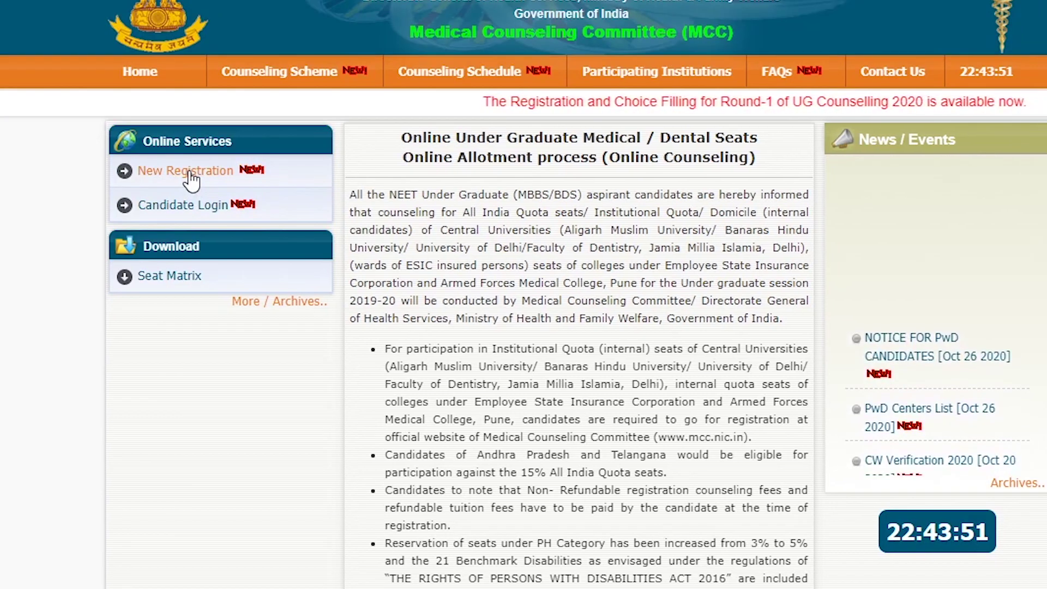
Start a New Registration and fill in Roll No, Application No, names, date of birth, mobile, e-mail and captcha
click(188, 171)
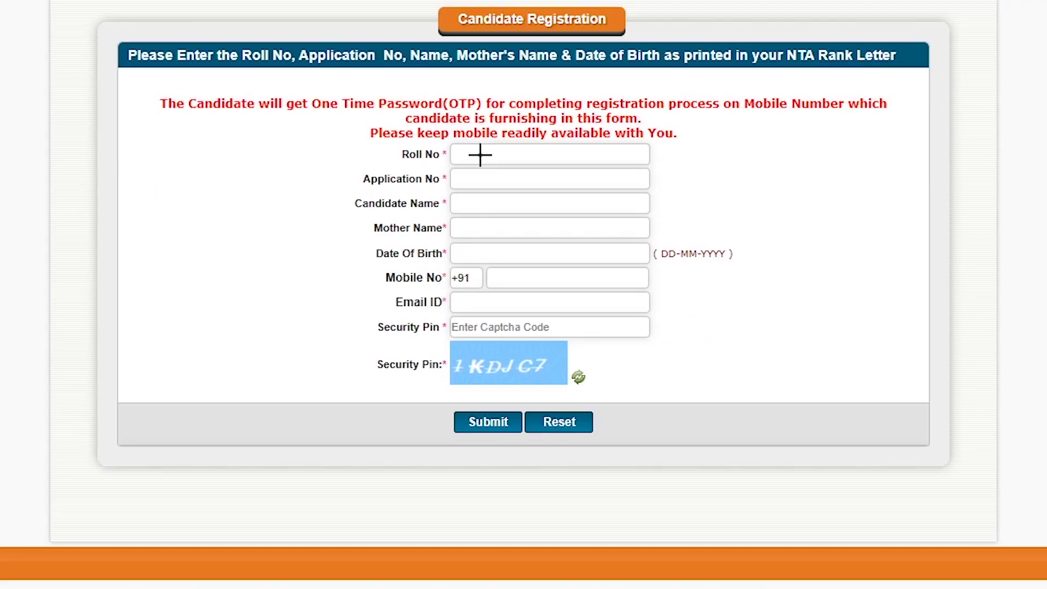
drag(533, 250, 607, 229)
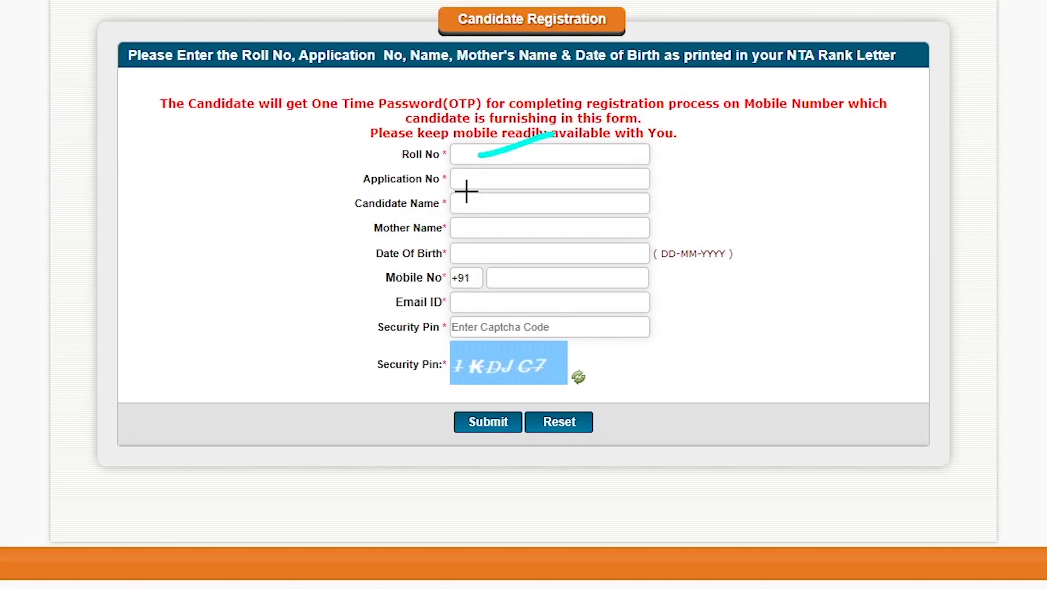
drag(463, 181, 497, 167)
drag(465, 209, 540, 184)
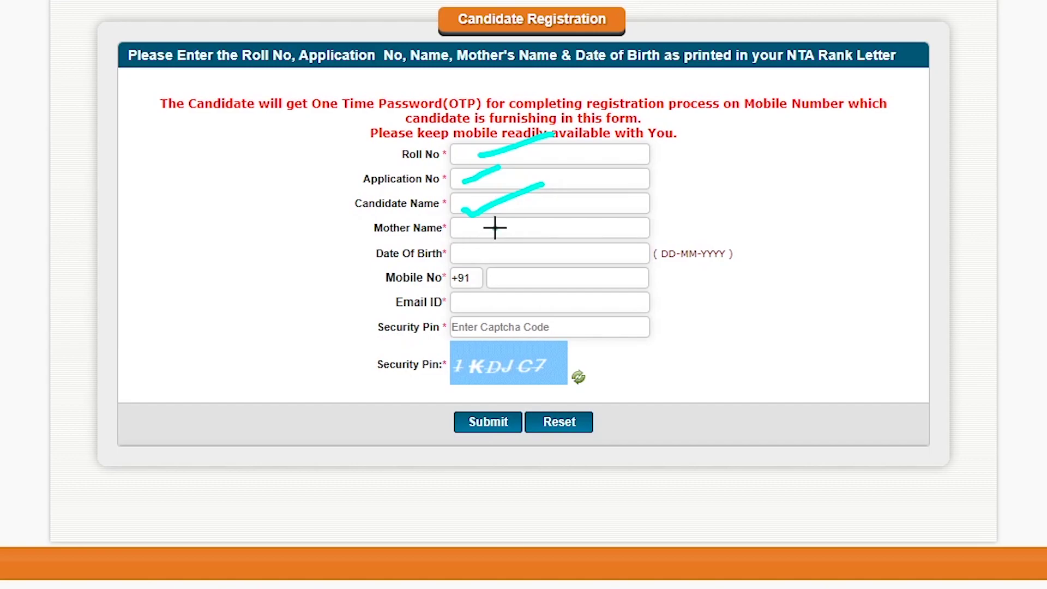
drag(495, 227, 563, 204)
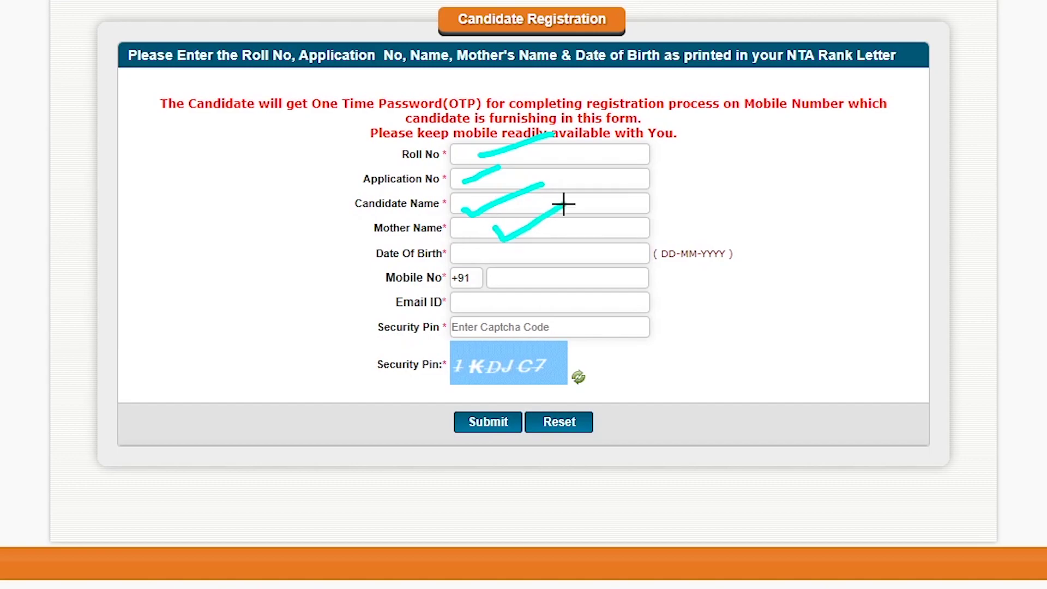
mouse_move(533, 252)
mouse_down()
mouse_move(577, 239)
mouse_move(597, 258)
mouse_up()
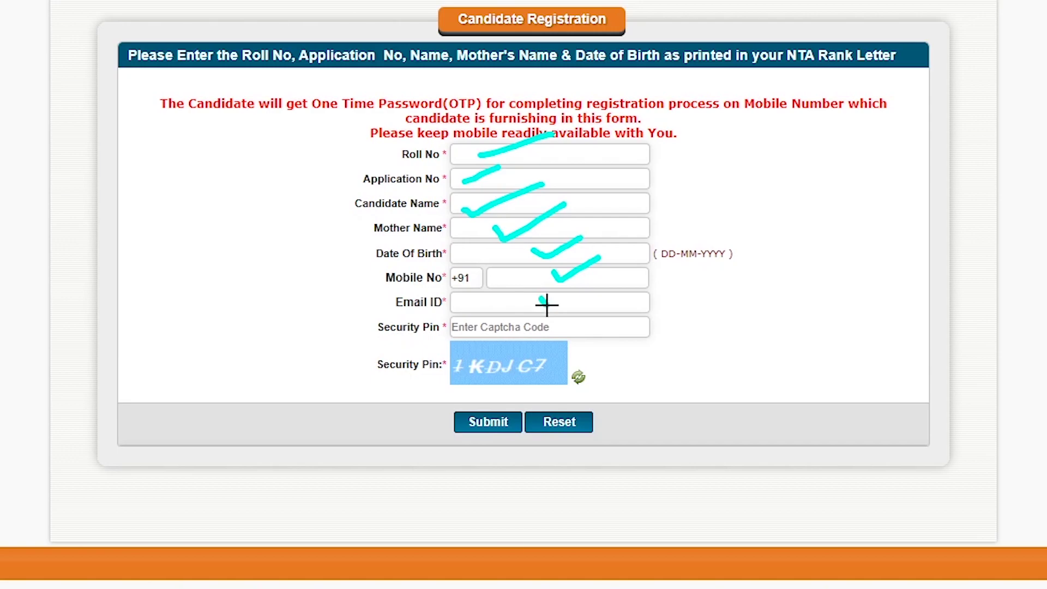
drag(546, 304, 584, 271)
mouse_move(507, 308)
mouse_down()
mouse_move(456, 357)
mouse_move(535, 374)
mouse_move(535, 324)
mouse_move(476, 332)
mouse_up()
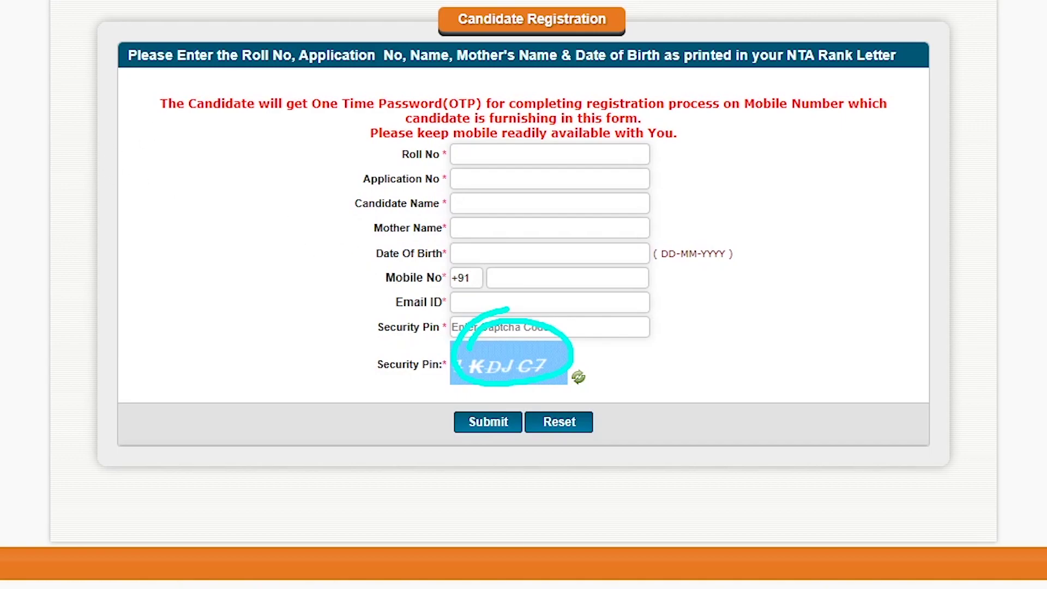
Get a fresh security pin image, enter it, and submit the candidate registration form
key(e)
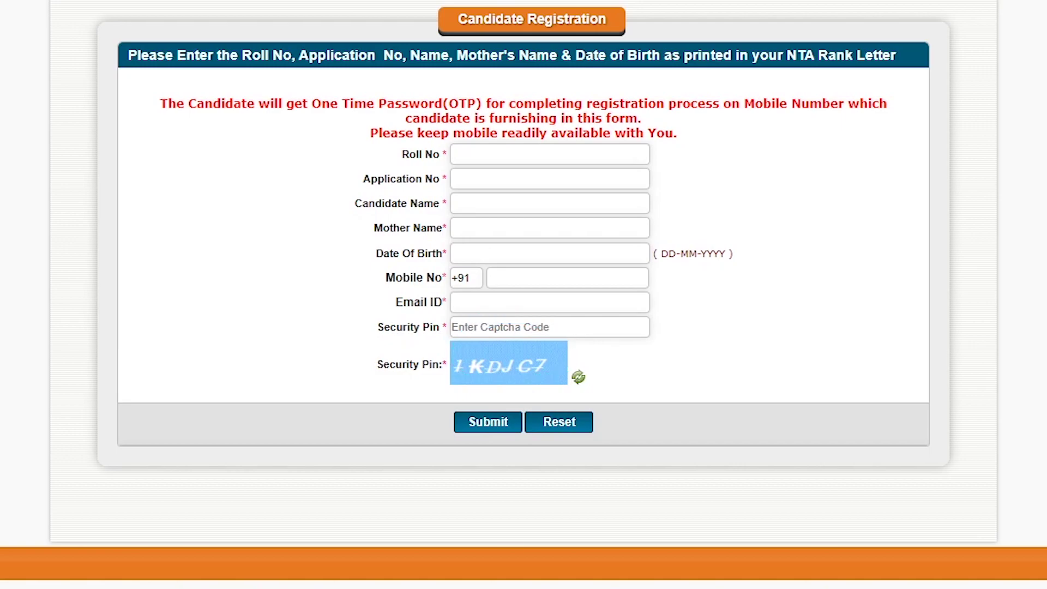
click(578, 379)
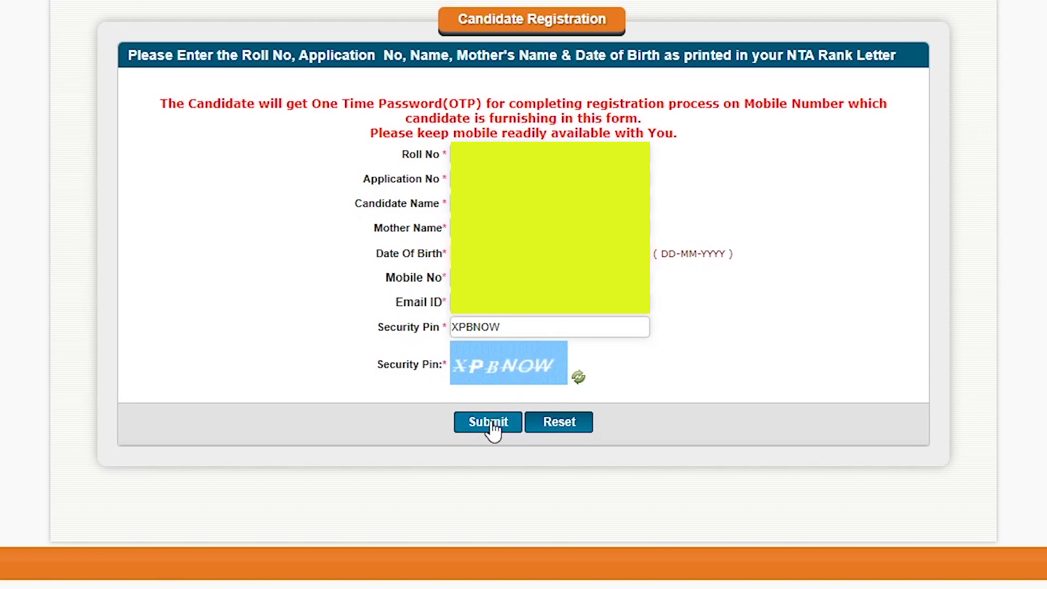
click(491, 423)
Read through the candidate agreement, select I Agree and proceed to the registration details form
scroll(544, 381, down, 1)
scroll(544, 385, down, 1)
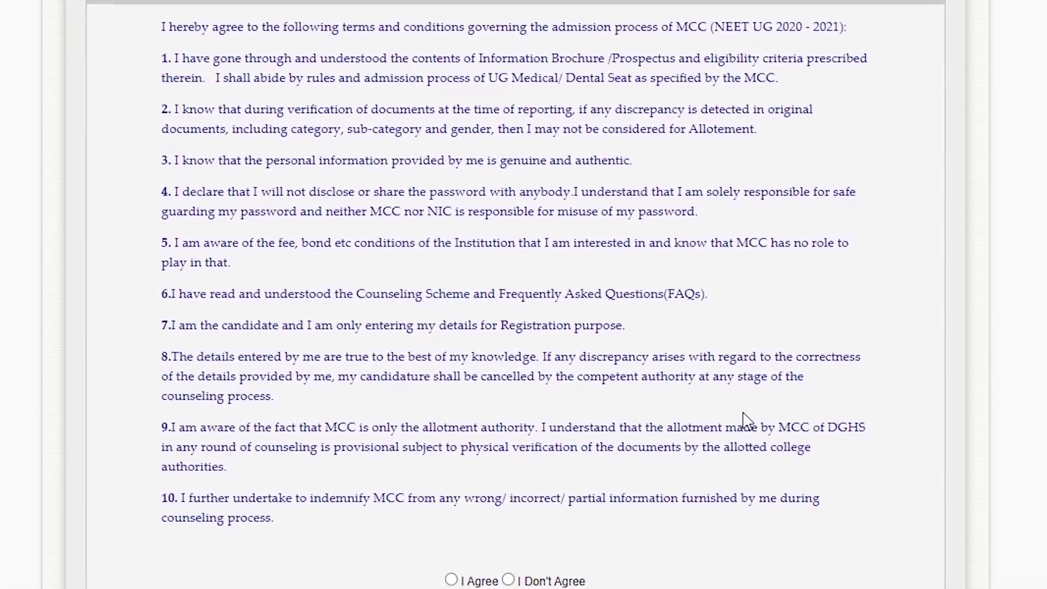
scroll(334, 117, down, 1)
scroll(692, 84, down, 1)
scroll(372, 153, down, 1)
scroll(427, 231, down, 1)
scroll(392, 311, down, 1)
scroll(458, 122, down, 1)
scroll(237, 307, down, 1)
scroll(365, 479, down, 1)
scroll(469, 480, down, 1)
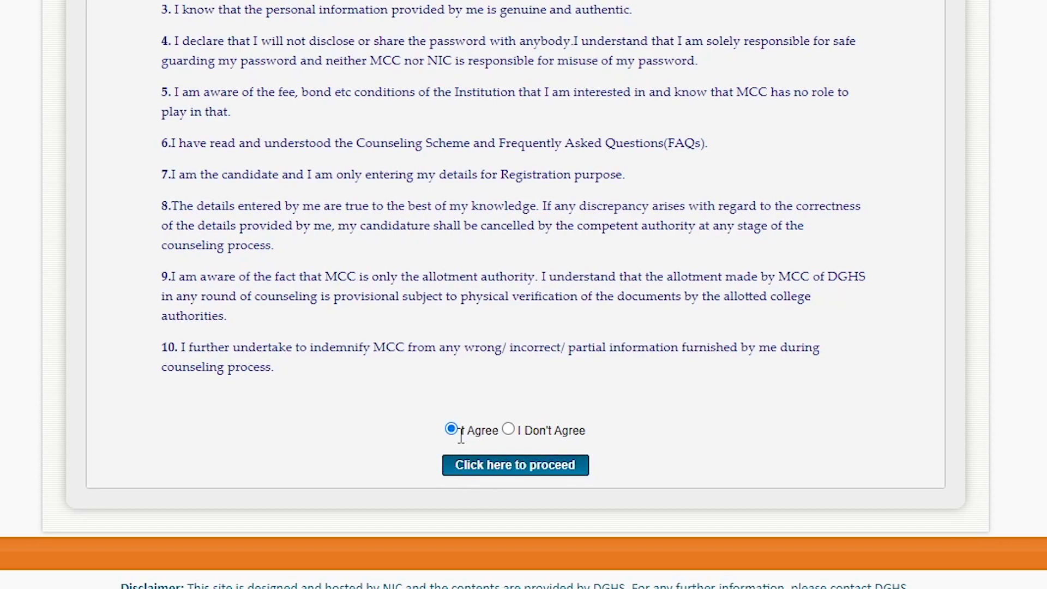
click(503, 472)
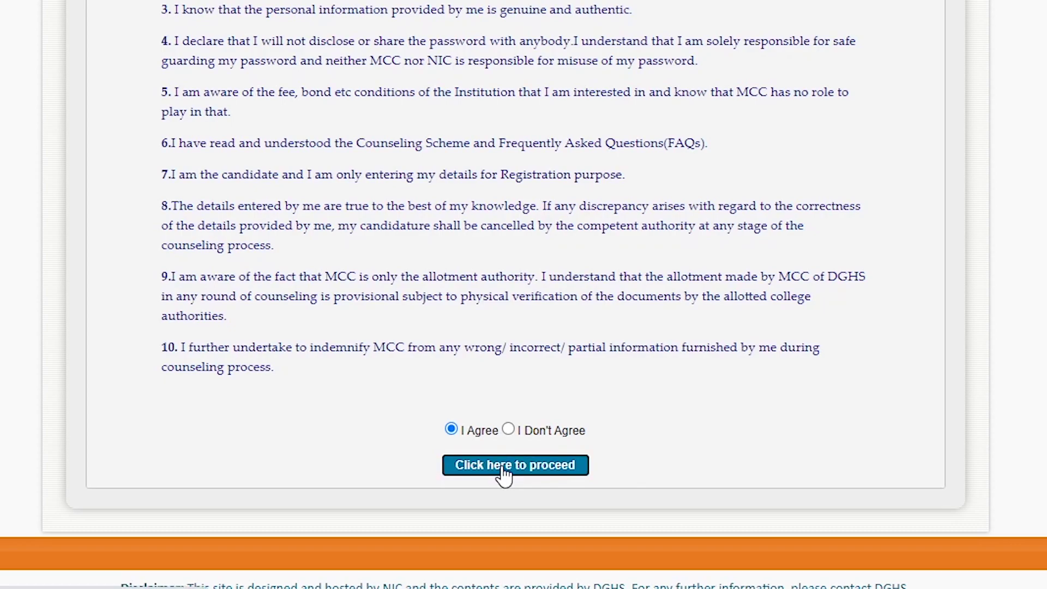
click(550, 465)
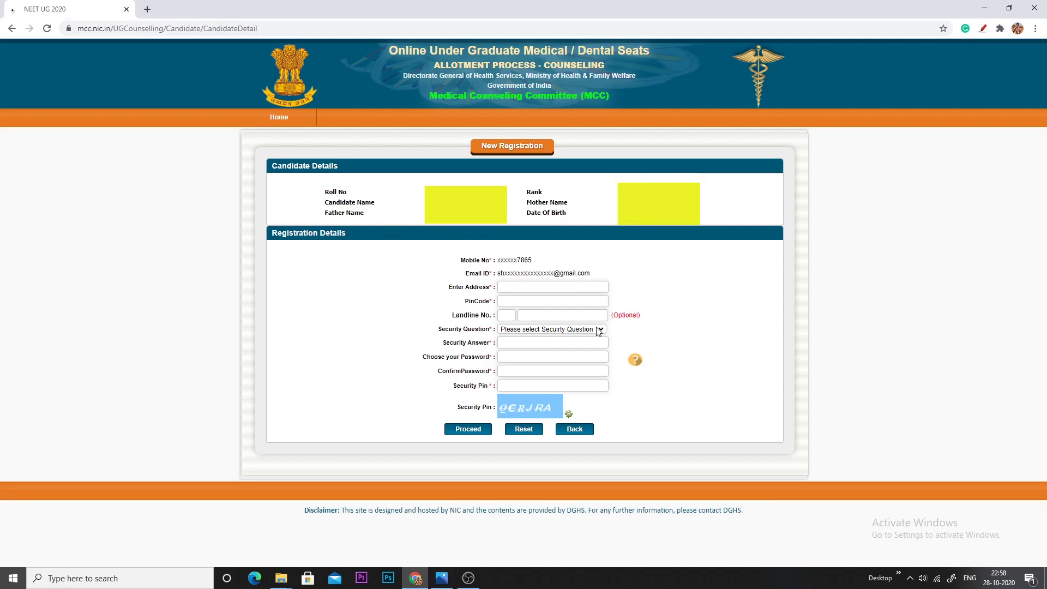
Fill in address and PIN code, the 'Which is your favourite book ?' question, password and captcha, then proceed
click(598, 307)
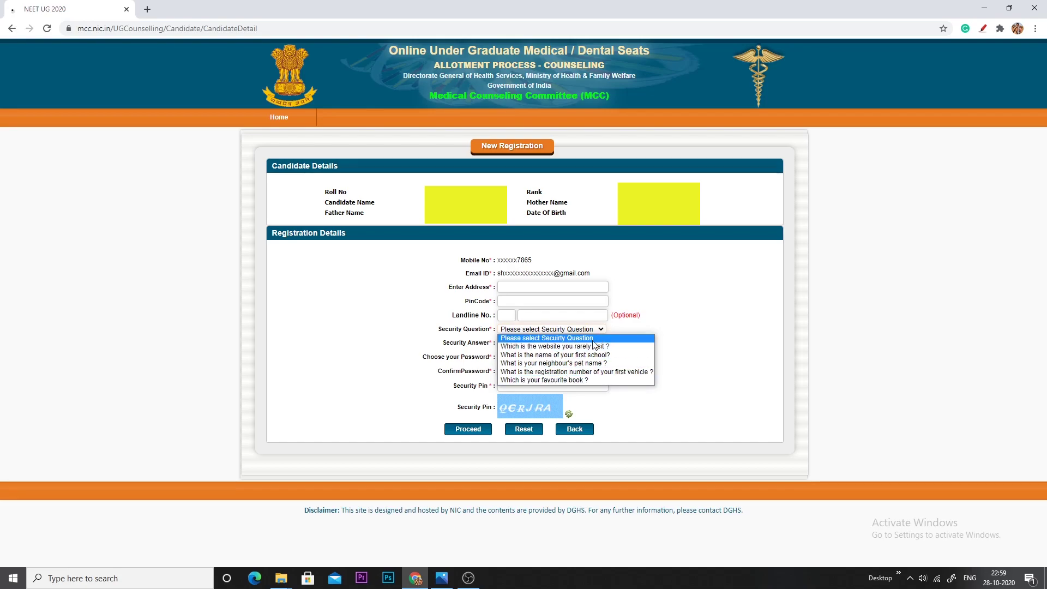
click(573, 380)
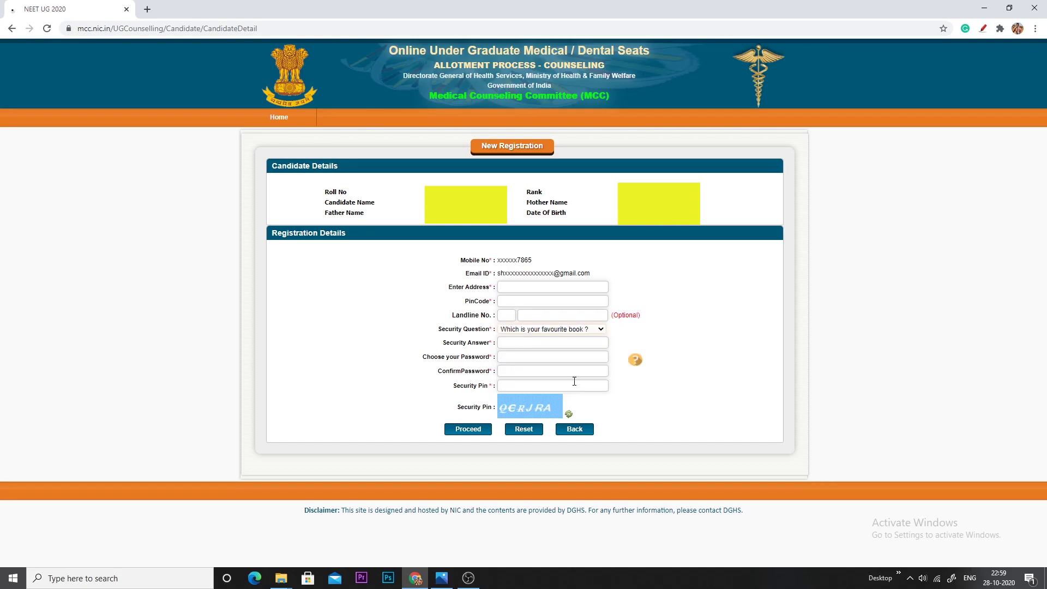
click(588, 330)
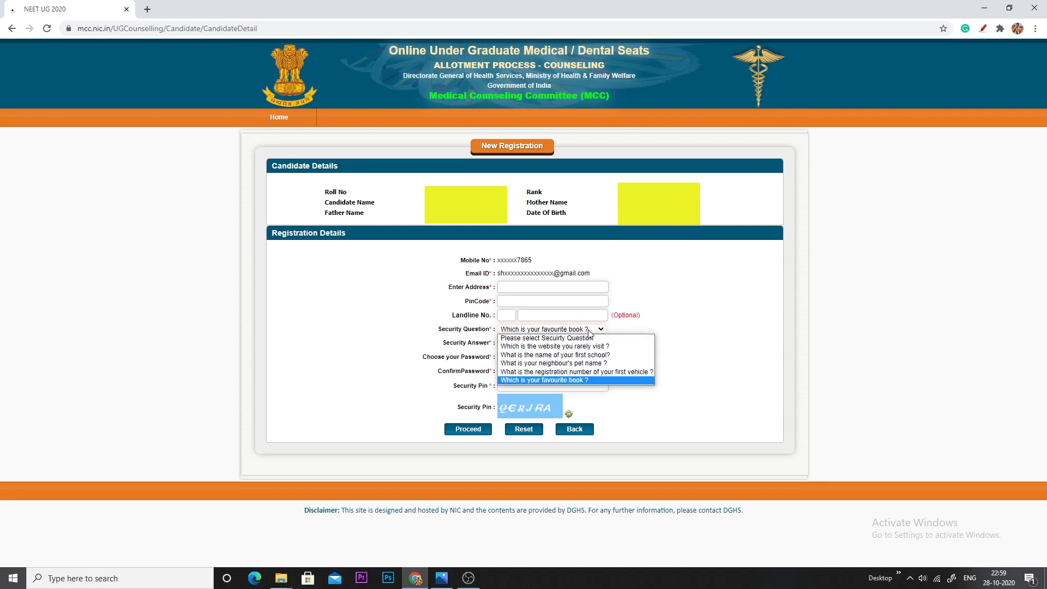
click(589, 330)
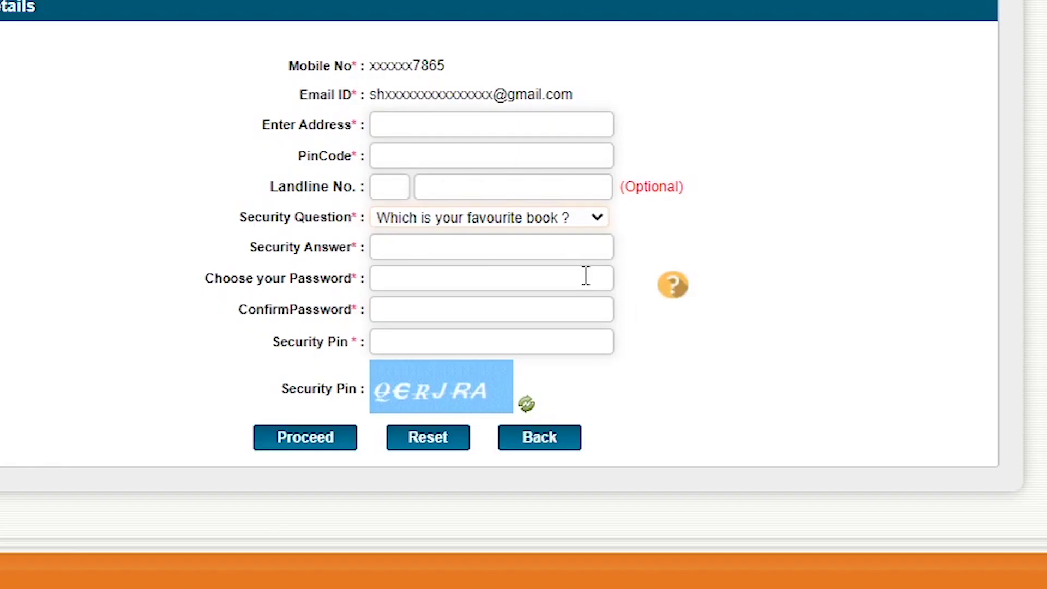
mouse_move(636, 361)
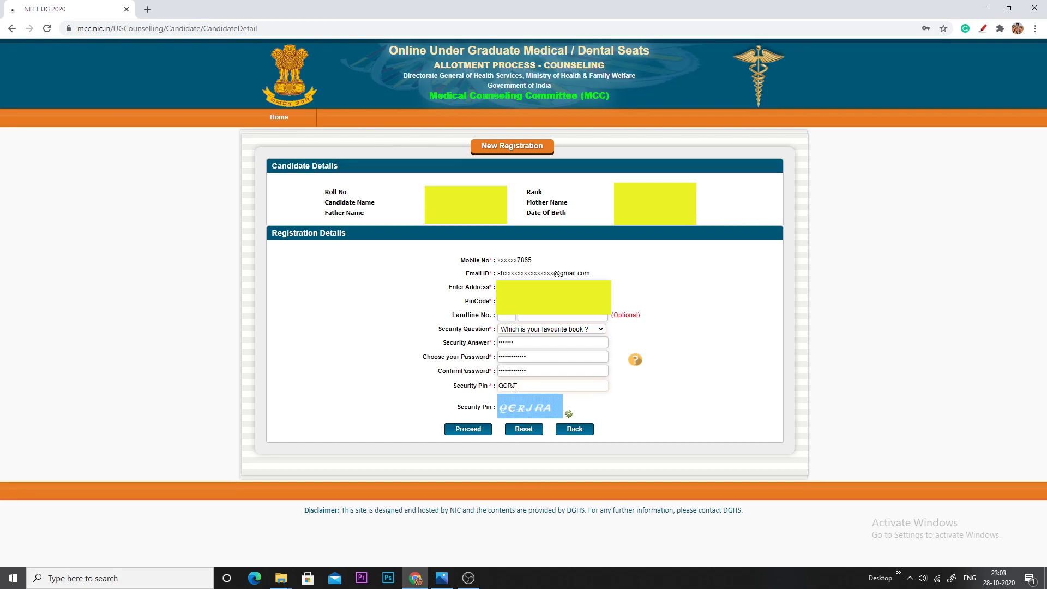
text(RA)
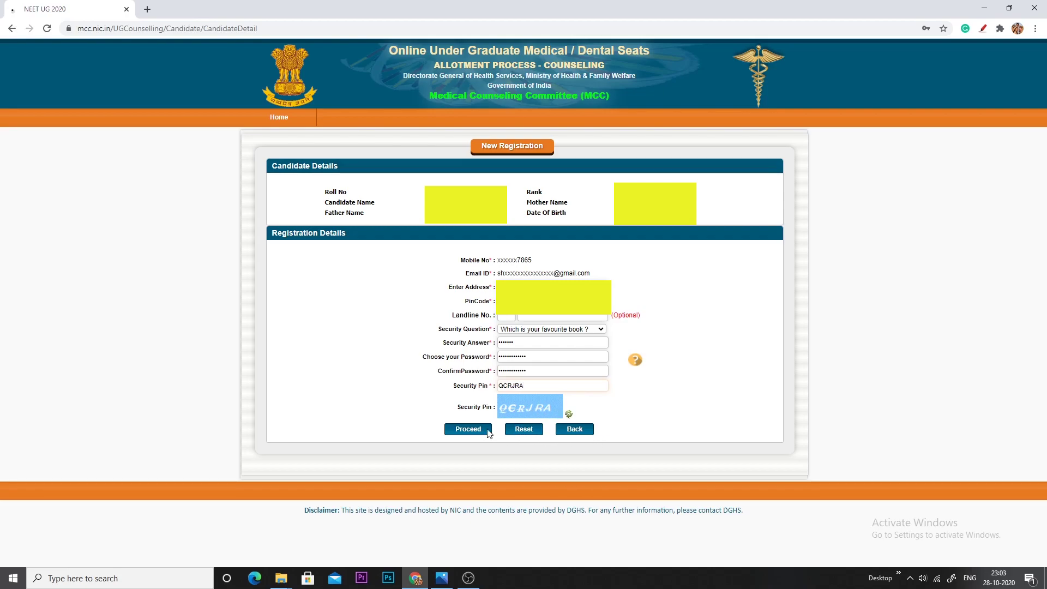
click(470, 429)
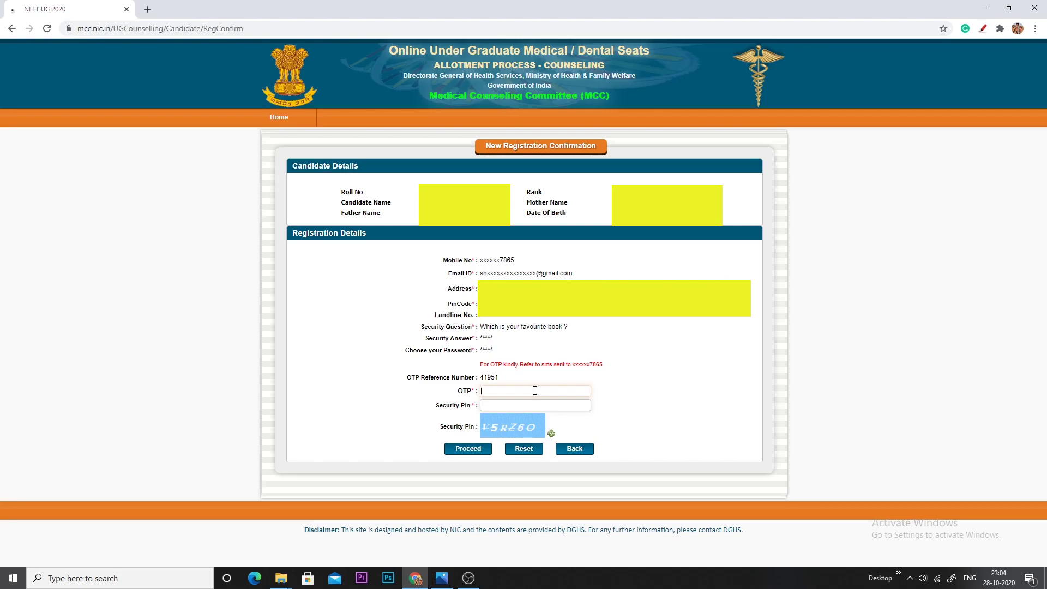
Enter the SMS OTP and the security pin, then confirm the registration
text(1)
click(497, 405)
text(V5RZ6O)
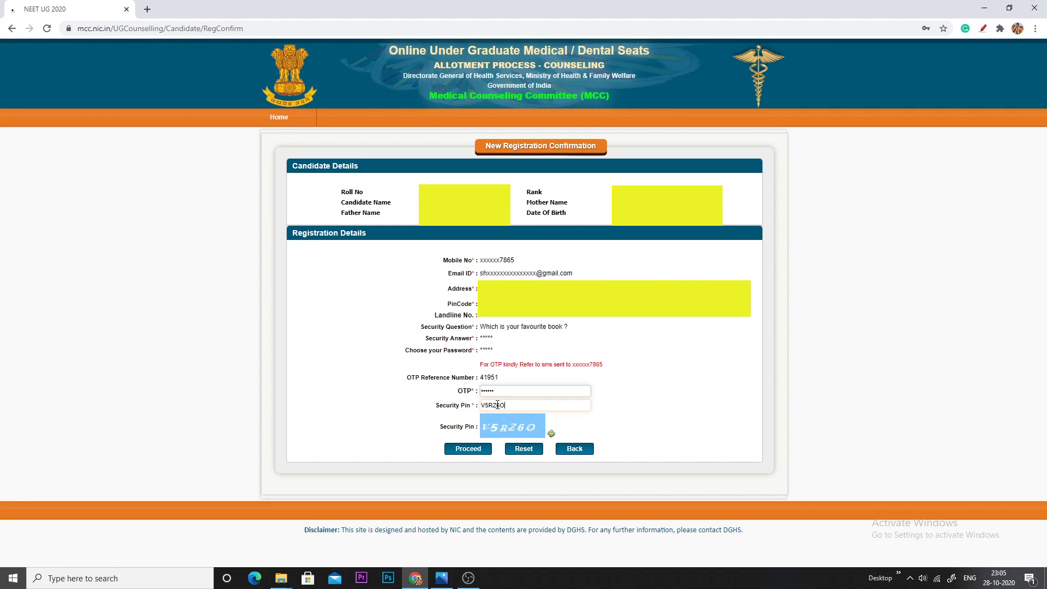
click(469, 453)
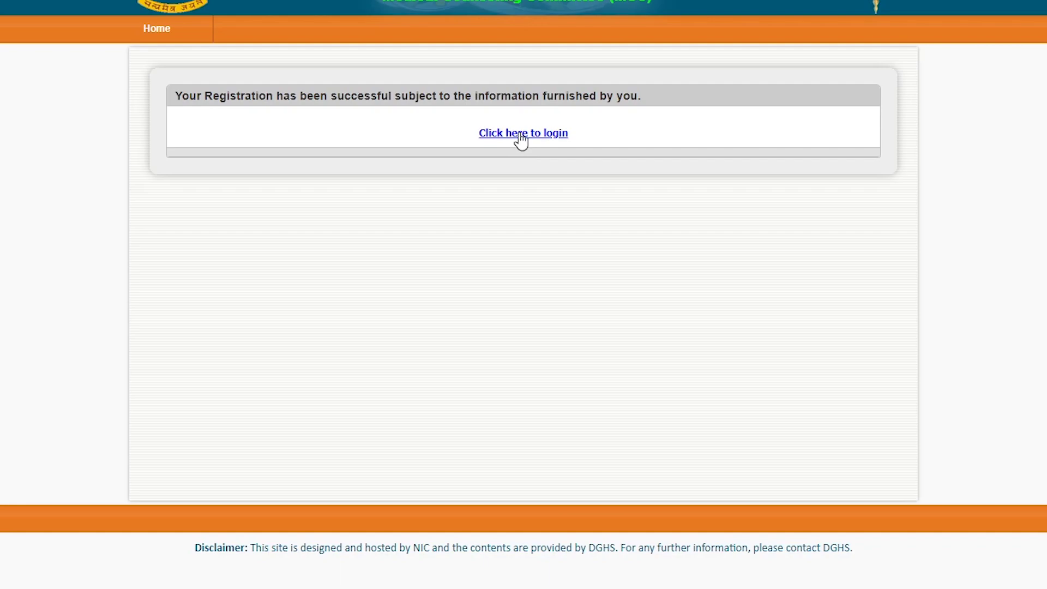
Follow the login link from the success message to the Candidate Login page
click(521, 137)
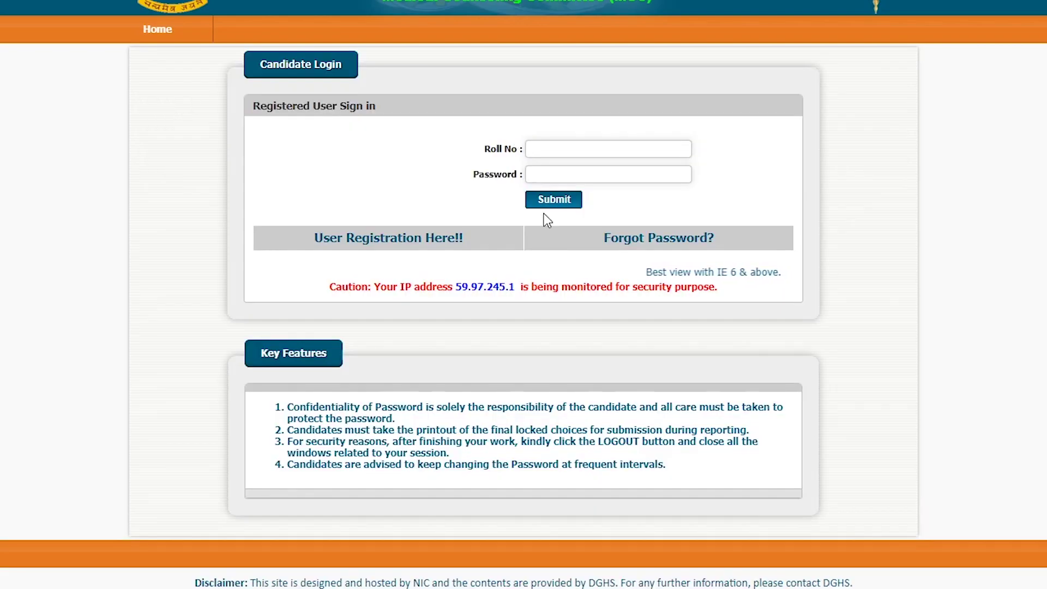
click(557, 154)
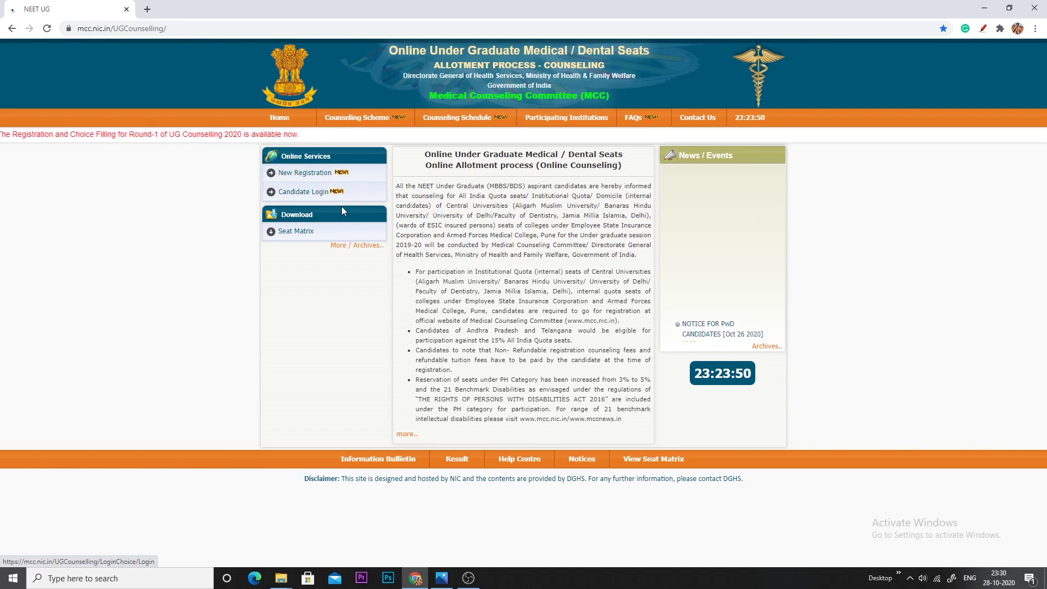
click(314, 194)
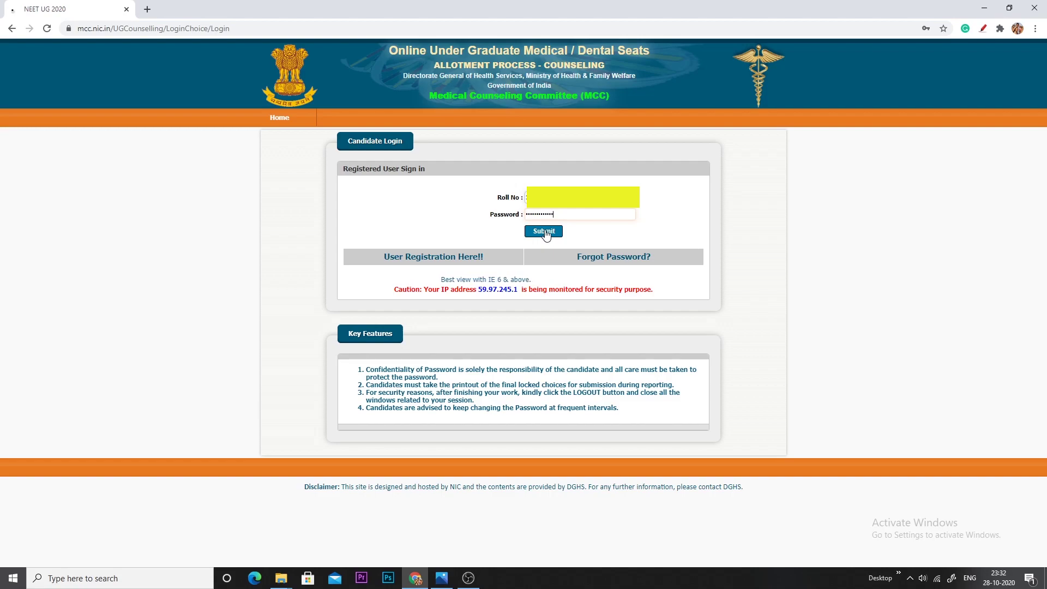
Sign in with the candidate's roll number and password
click(544, 231)
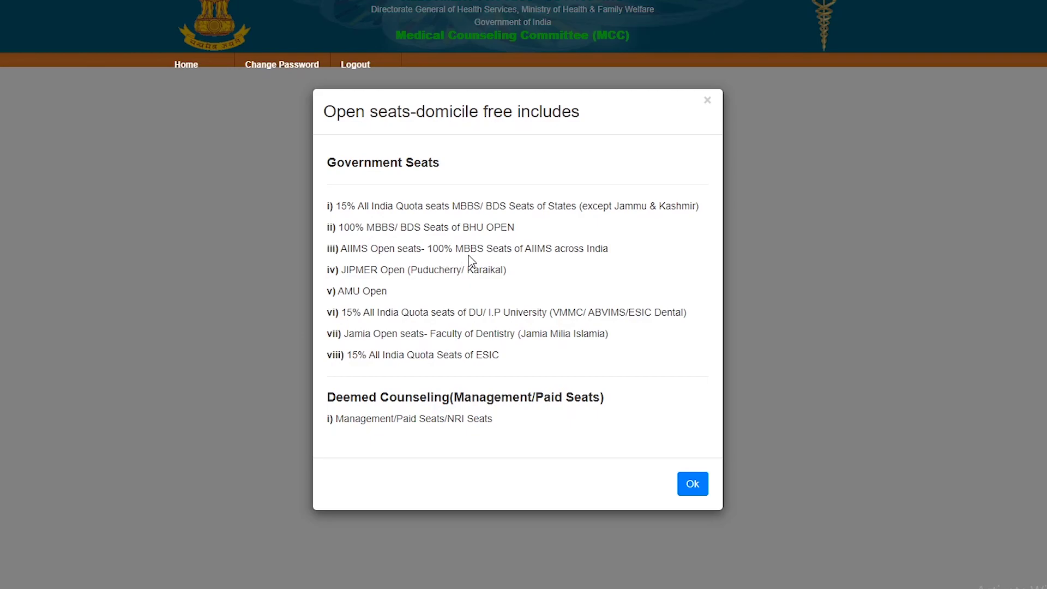
Close the 'Open seats-domicile free includes' notice with Ok
click(701, 487)
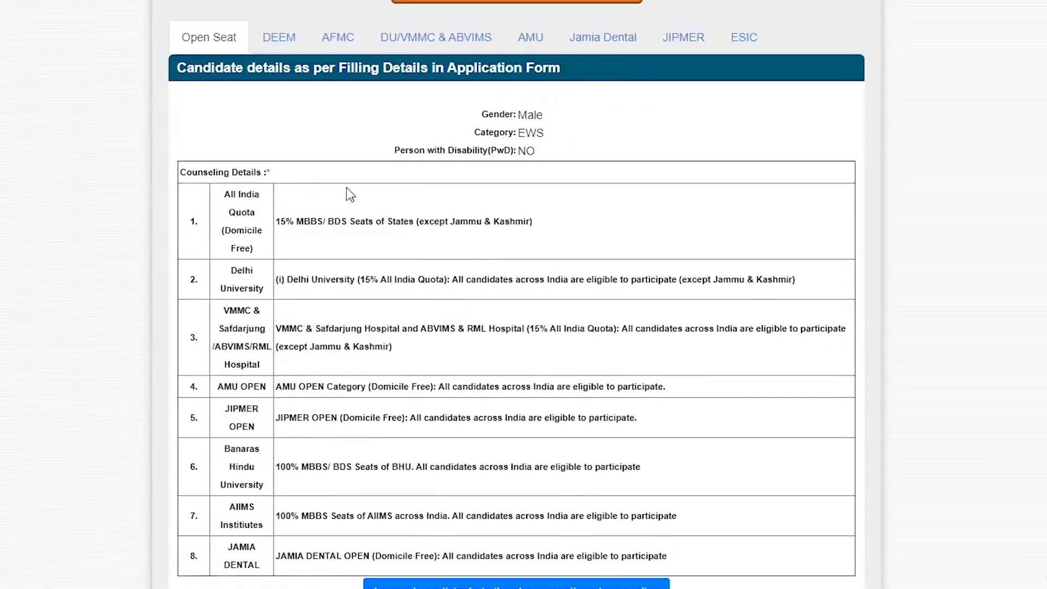
scroll(337, 349, down, 1)
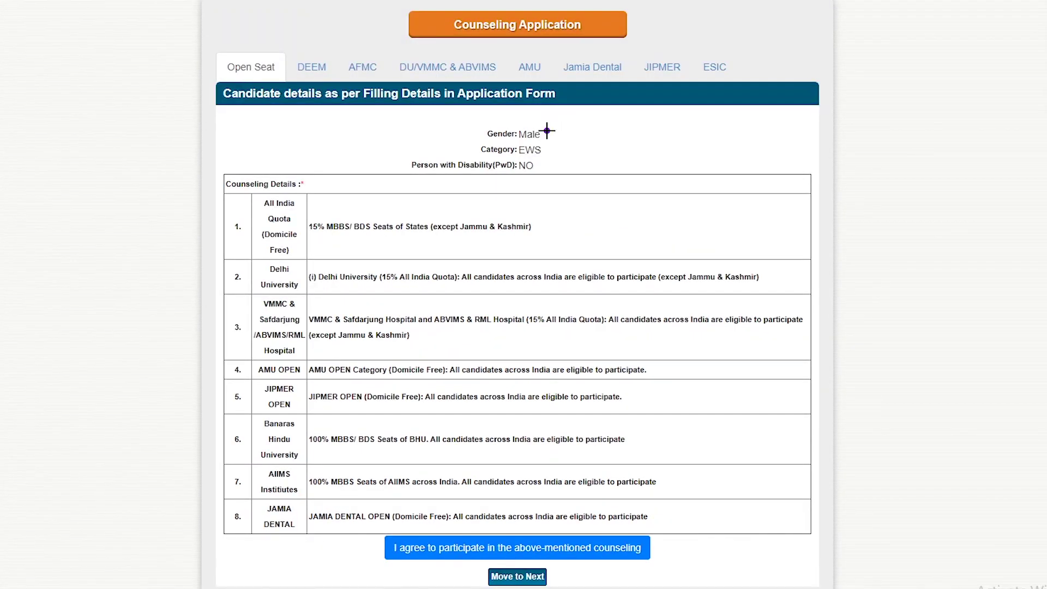
mouse_move(547, 131)
mouse_down()
mouse_move(485, 123)
mouse_move(532, 188)
mouse_move(553, 131)
mouse_move(535, 116)
mouse_up()
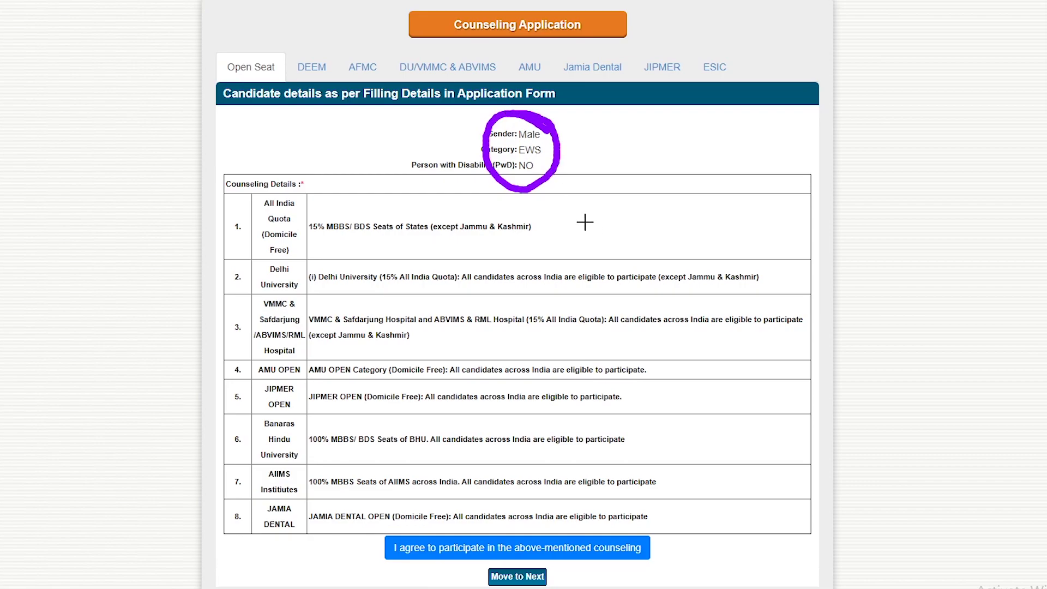
key(e)
drag(544, 133, 613, 128)
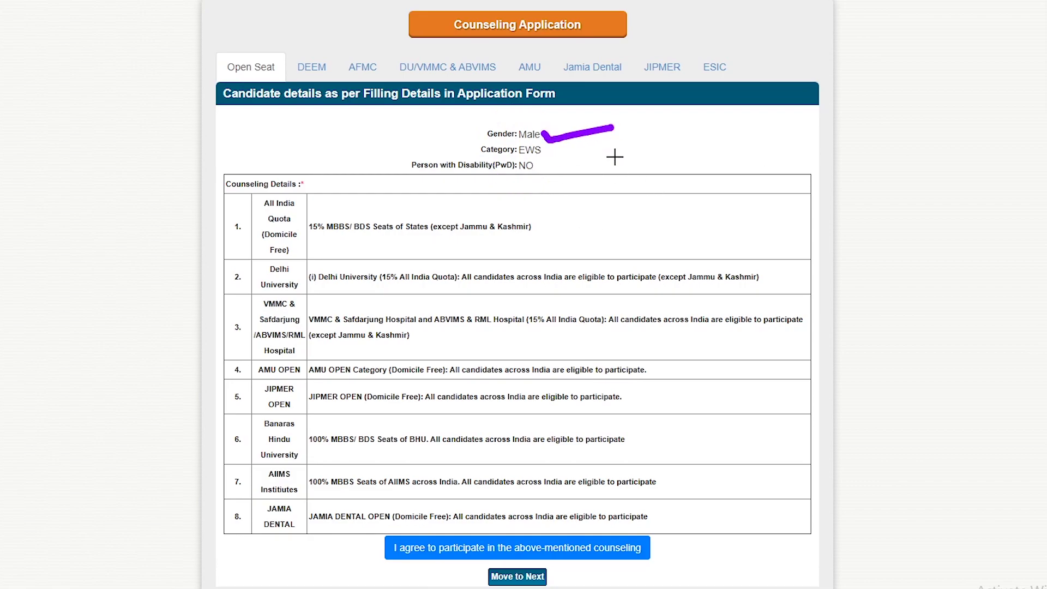
drag(548, 154, 593, 145)
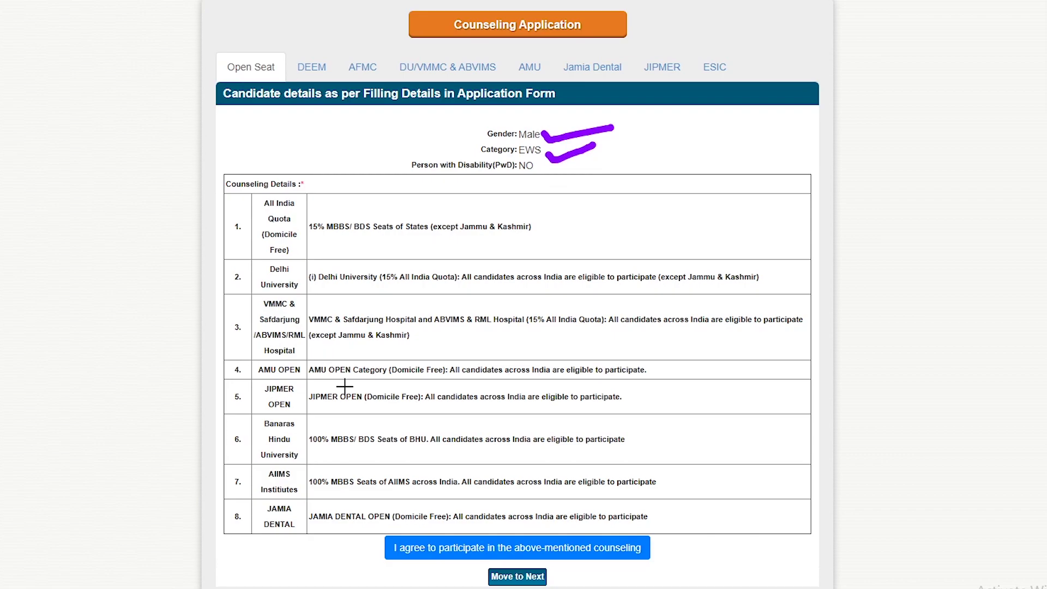
scroll(344, 383, down, 1)
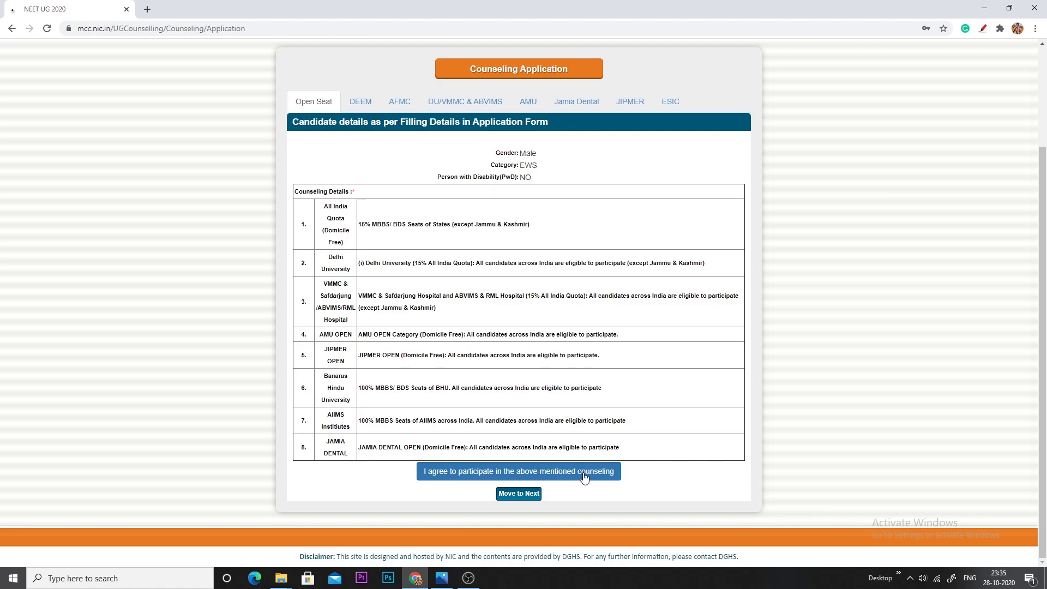
Agree to participate in the listed Open Seat counselling, acknowledge the Success dialog, and move to Next
click(552, 474)
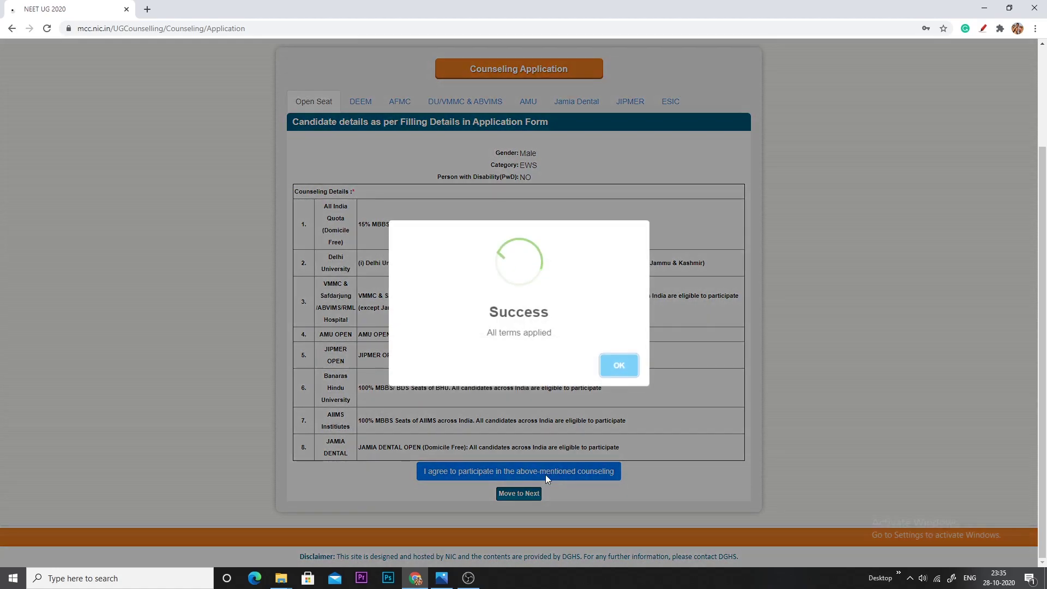
click(621, 370)
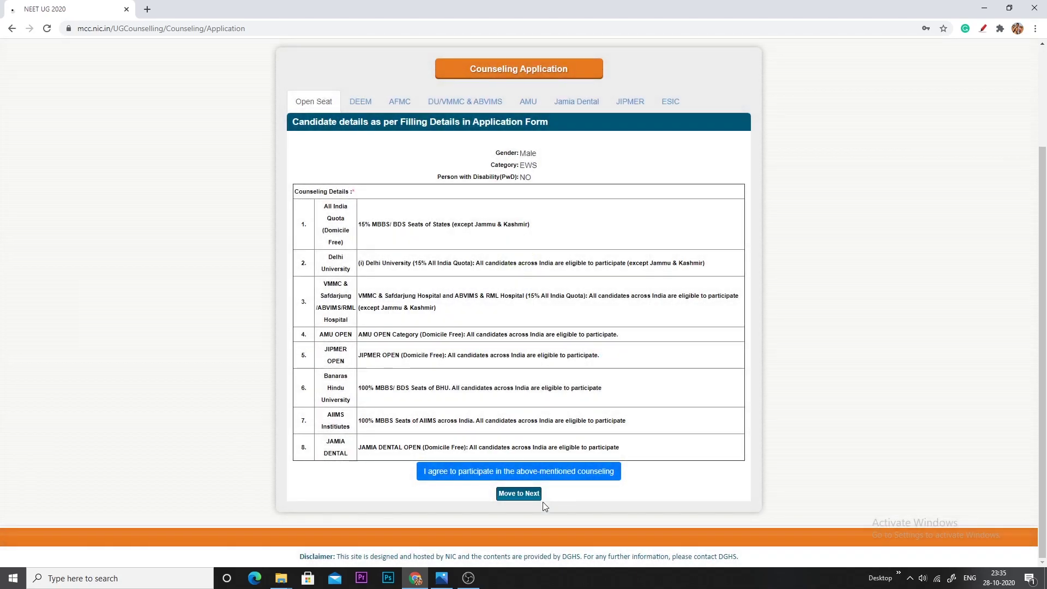
click(512, 497)
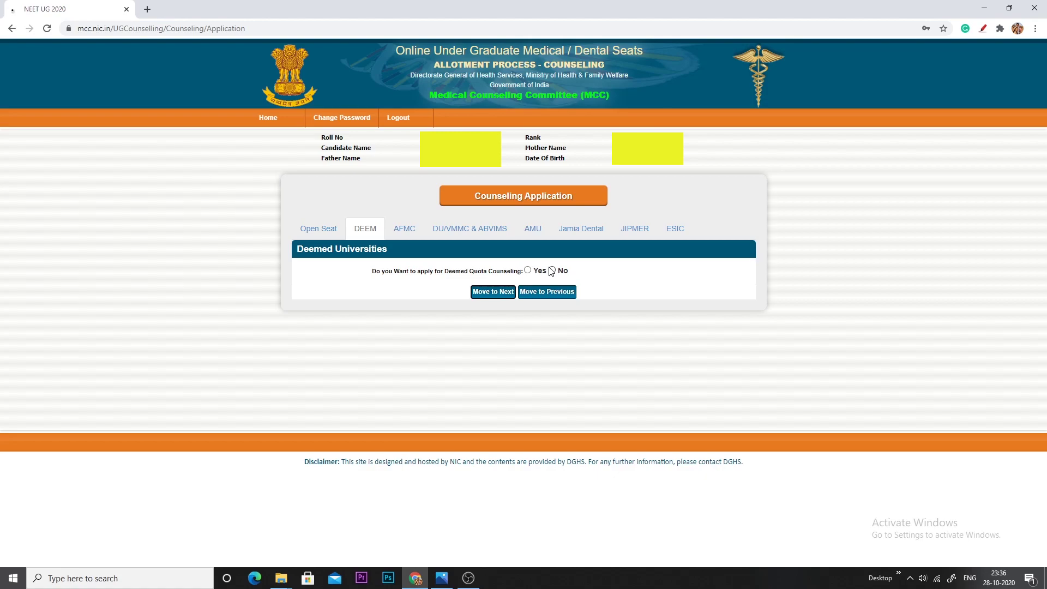
Answer No to Deemed quota counselling, move on, and close the DU/VMMC eligibility conditions popup
click(551, 270)
click(497, 293)
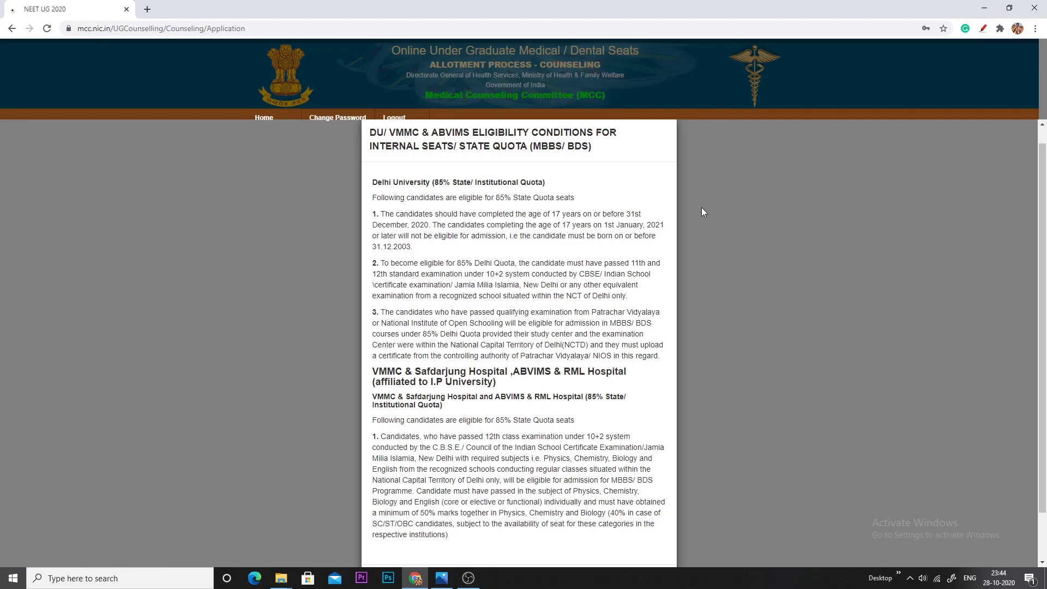
scroll(702, 195, down, 5)
scroll(698, 256, up, 6)
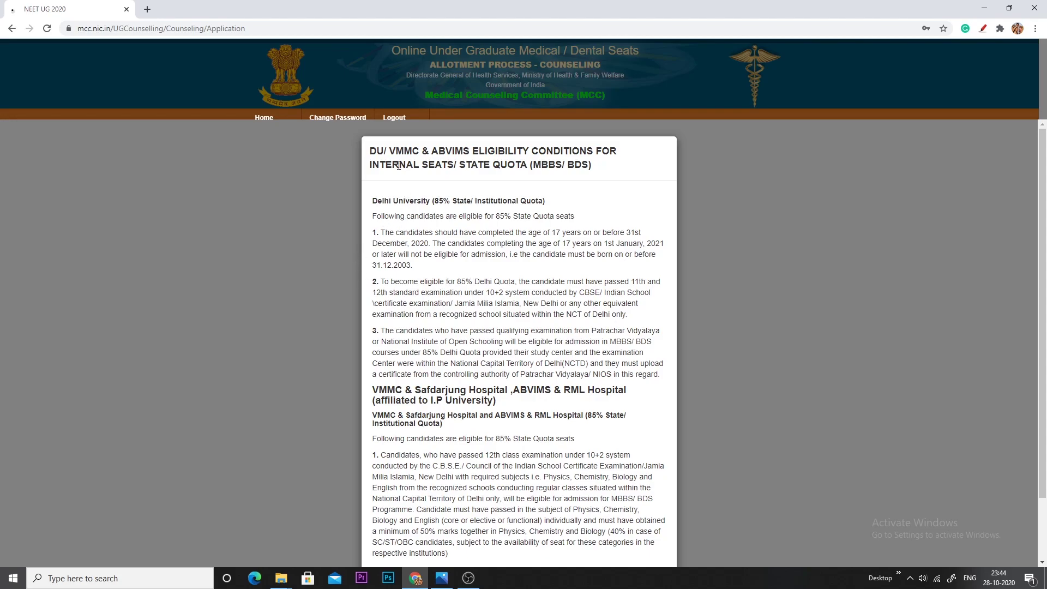
key(Escape)
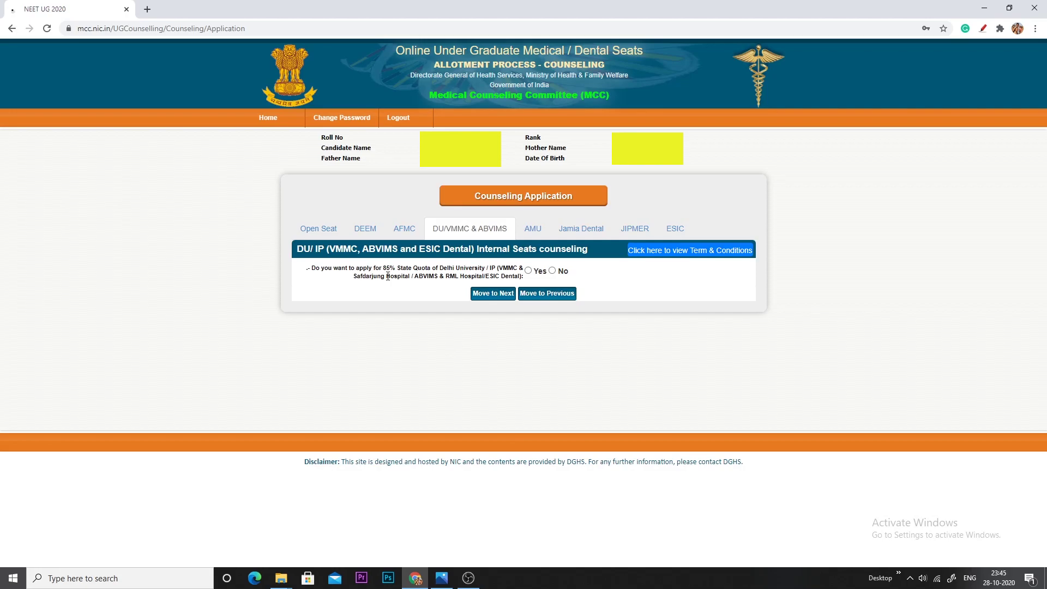
Accept the AMU quota conditions and answer No to AMU counselling
click(492, 292)
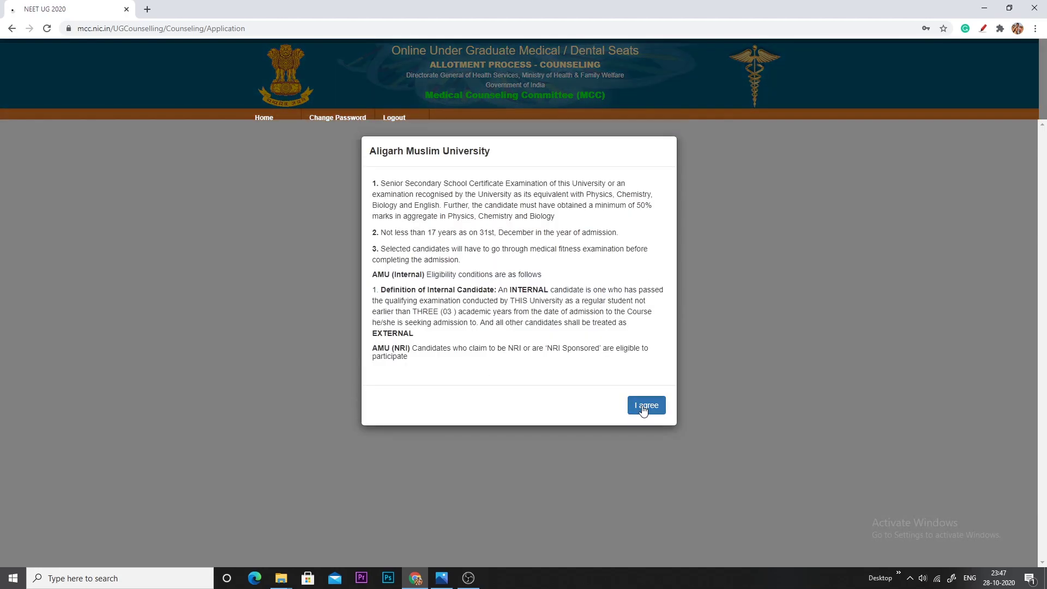
click(644, 410)
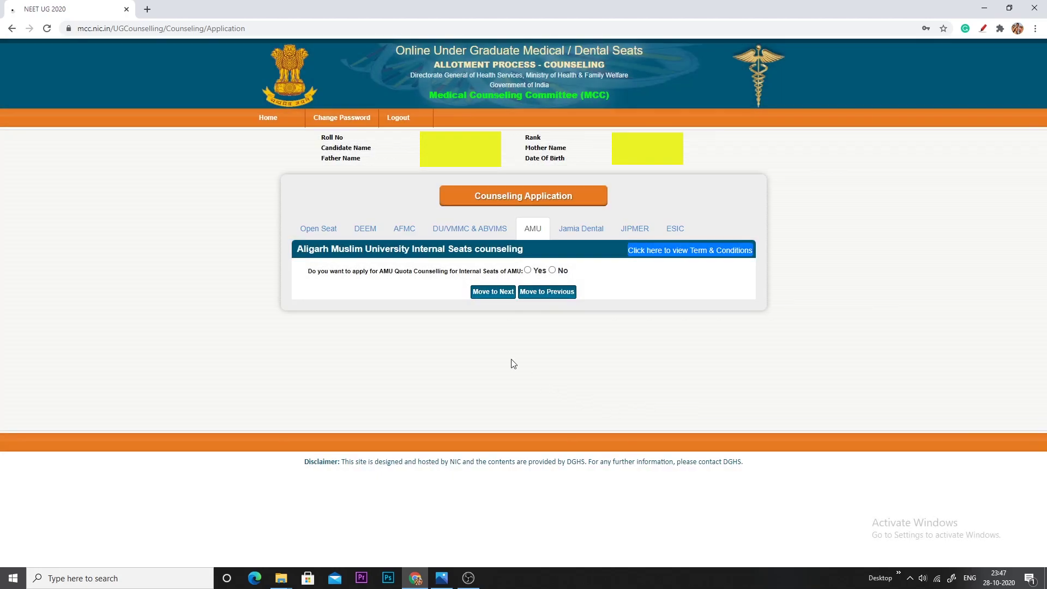
click(552, 271)
Accept the Jamia Dental quota conditions and answer No to its counselling
click(501, 293)
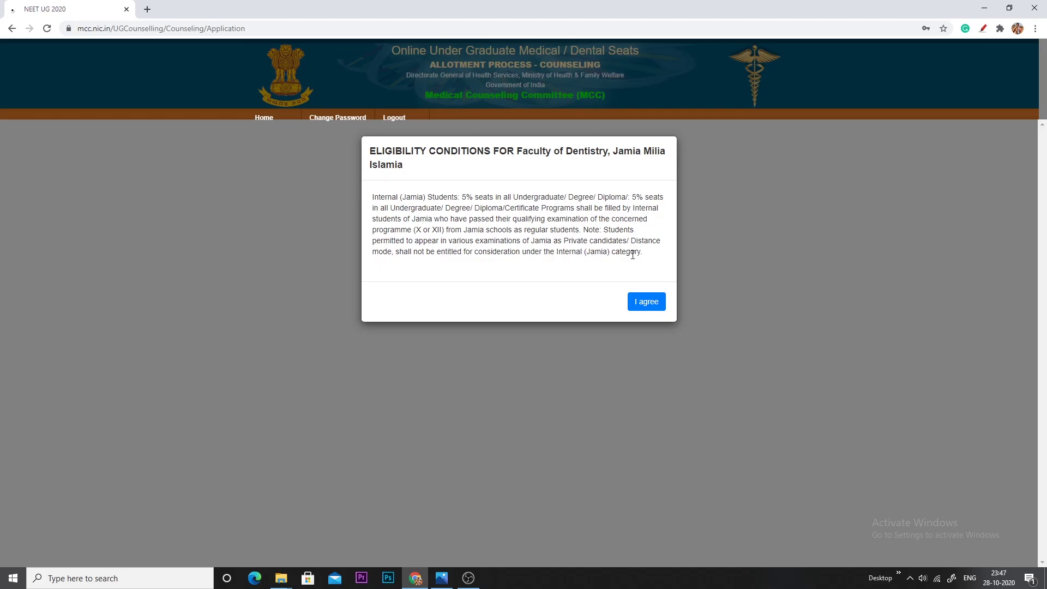
click(646, 302)
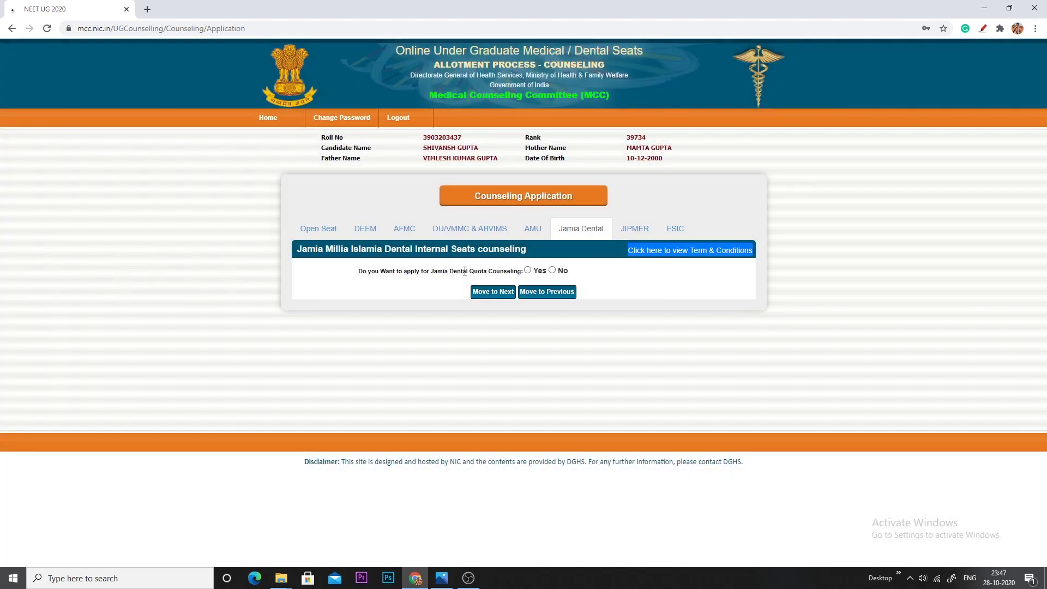
click(552, 270)
Accept the JIPMER internal terms, answer No to JIPMER counselling, and move to the ESIC tab
click(491, 293)
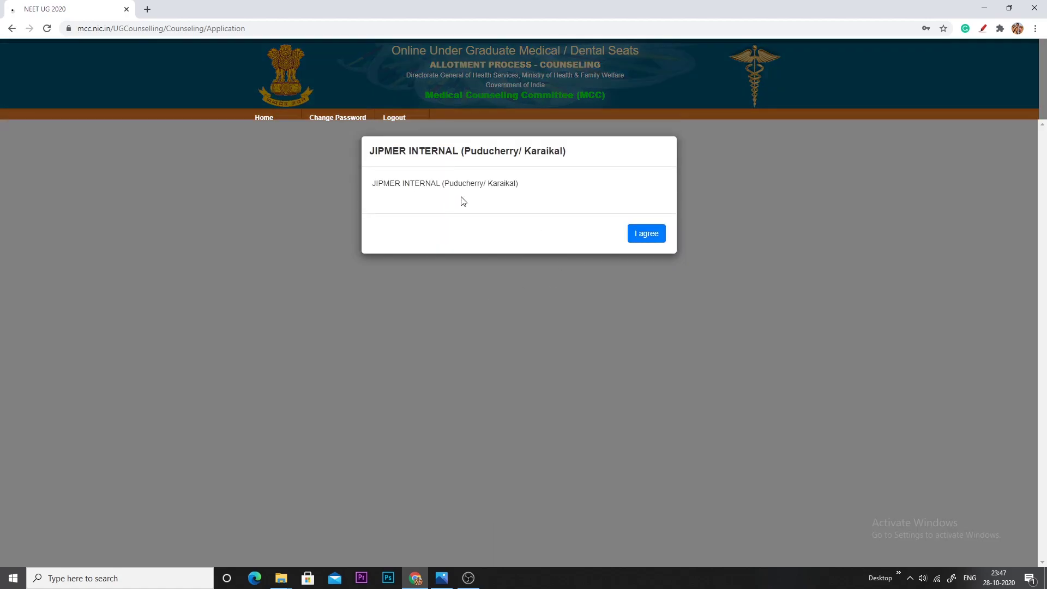
click(646, 234)
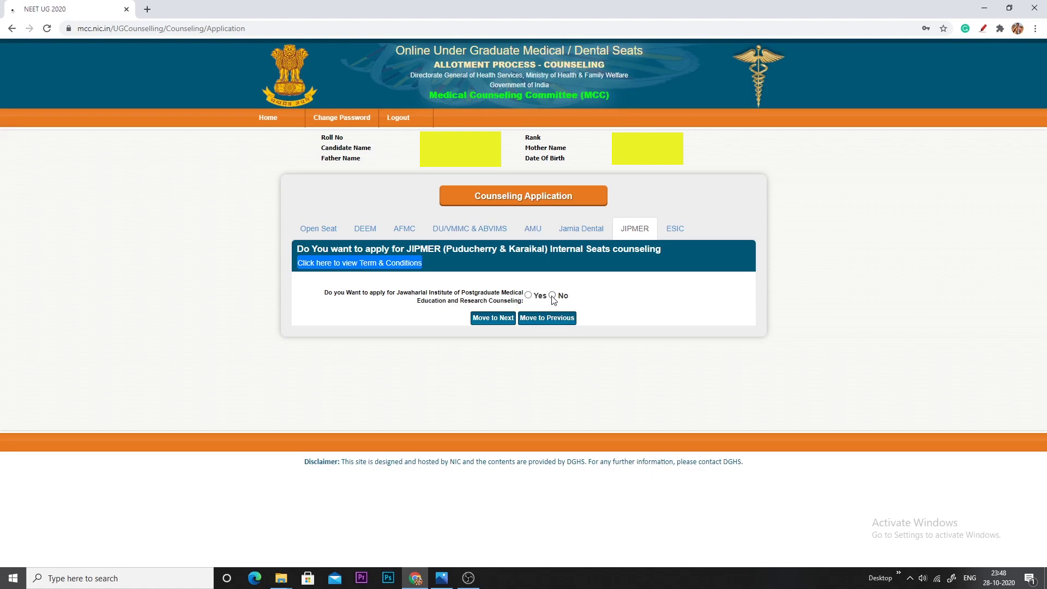
click(358, 262)
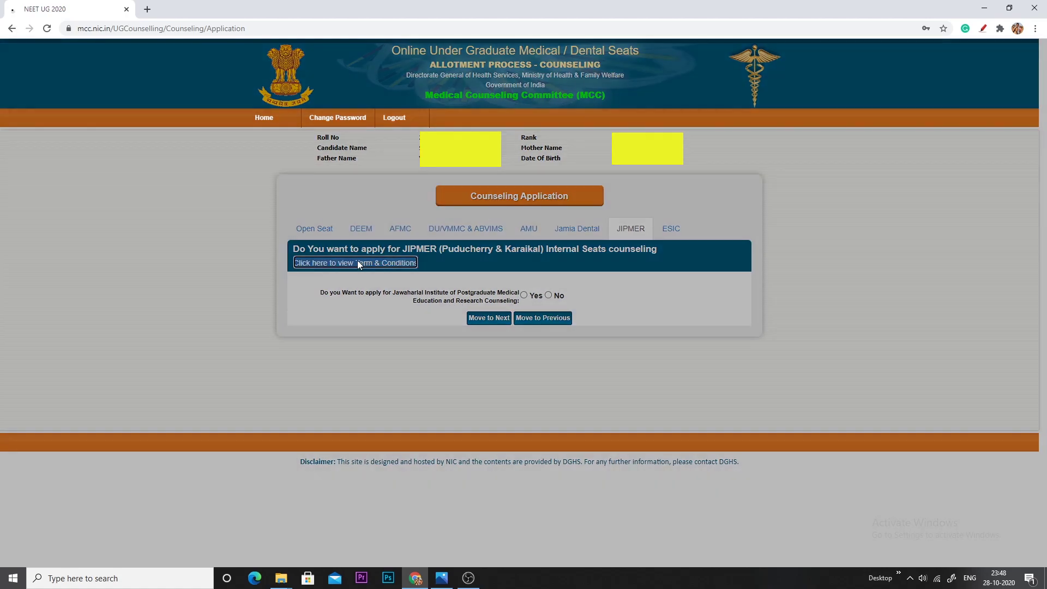
click(644, 236)
click(552, 295)
click(493, 318)
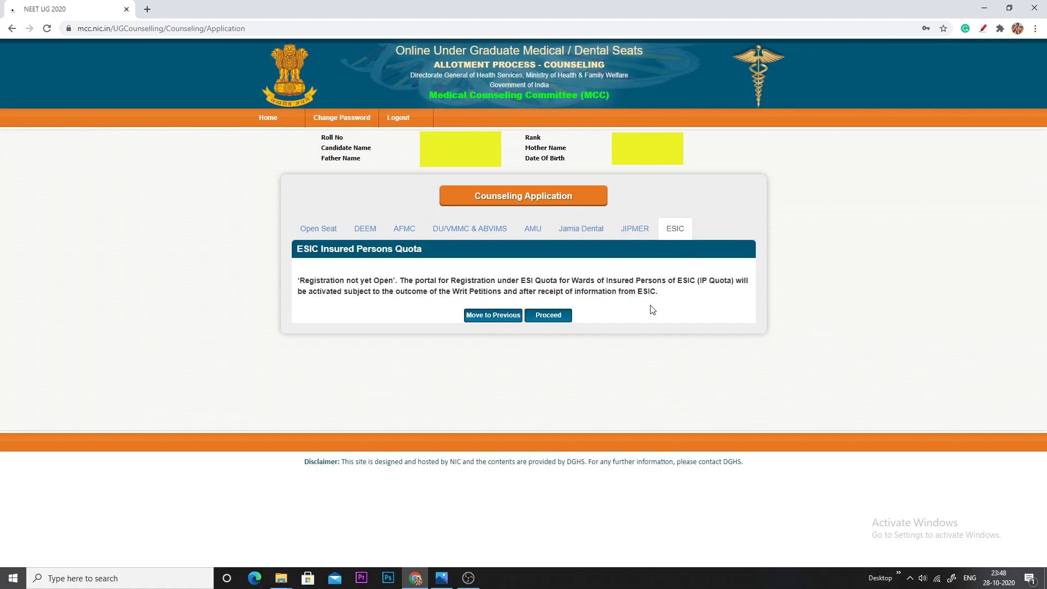
Proceed past the ESIC quota and review the saved candidate details with the 11000 total fee
click(546, 319)
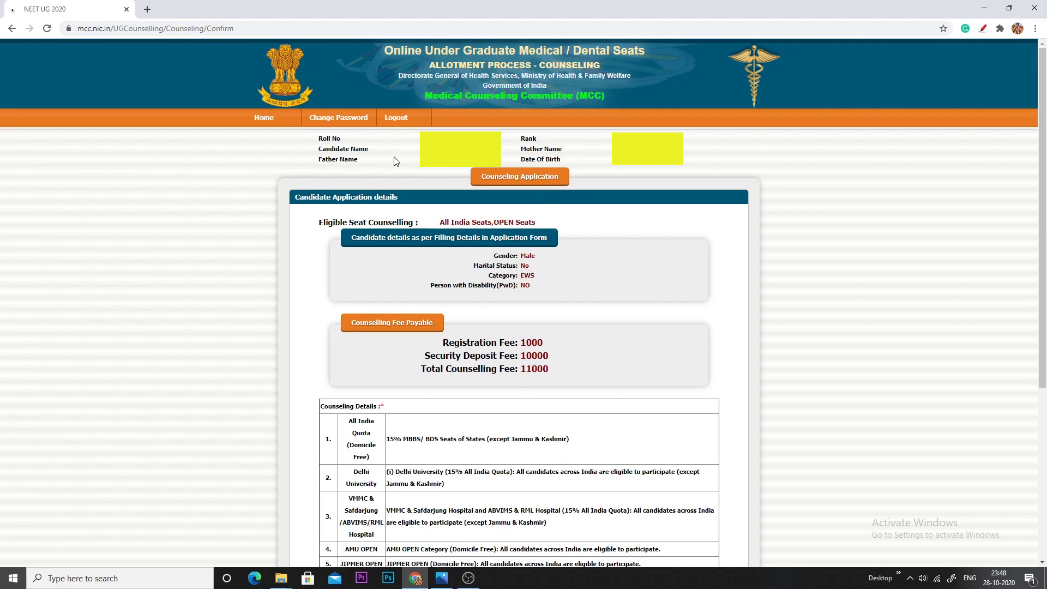
scroll(573, 382, down, 3)
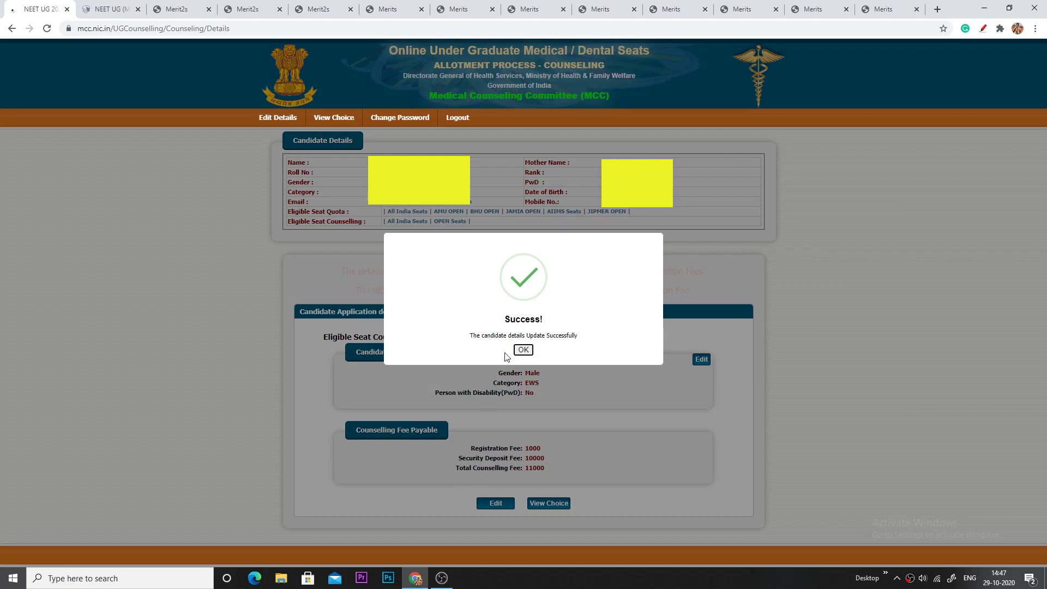
Close the Success dialog and open the View Choices page listing 302 available choices
click(533, 350)
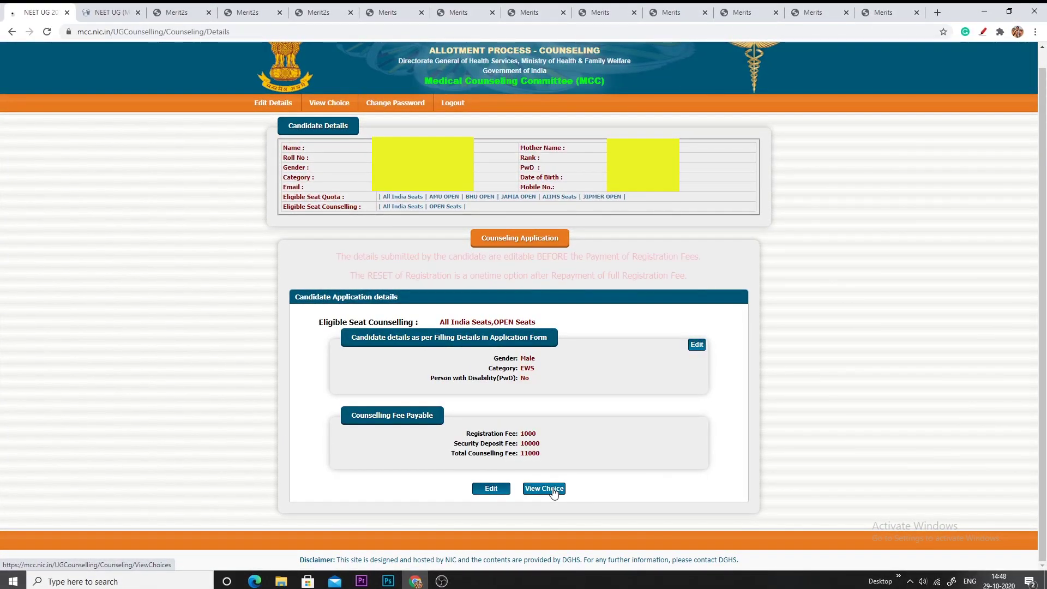
click(553, 490)
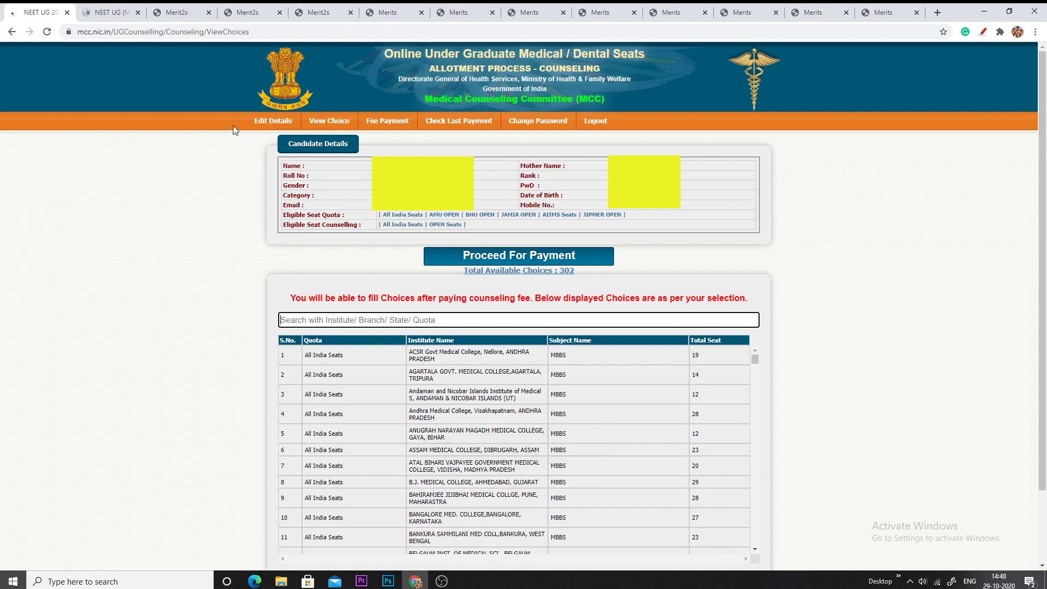
Review the 302 available choices, mark the payment prompt, and go to the fee payment page
scroll(651, 450, down, 3)
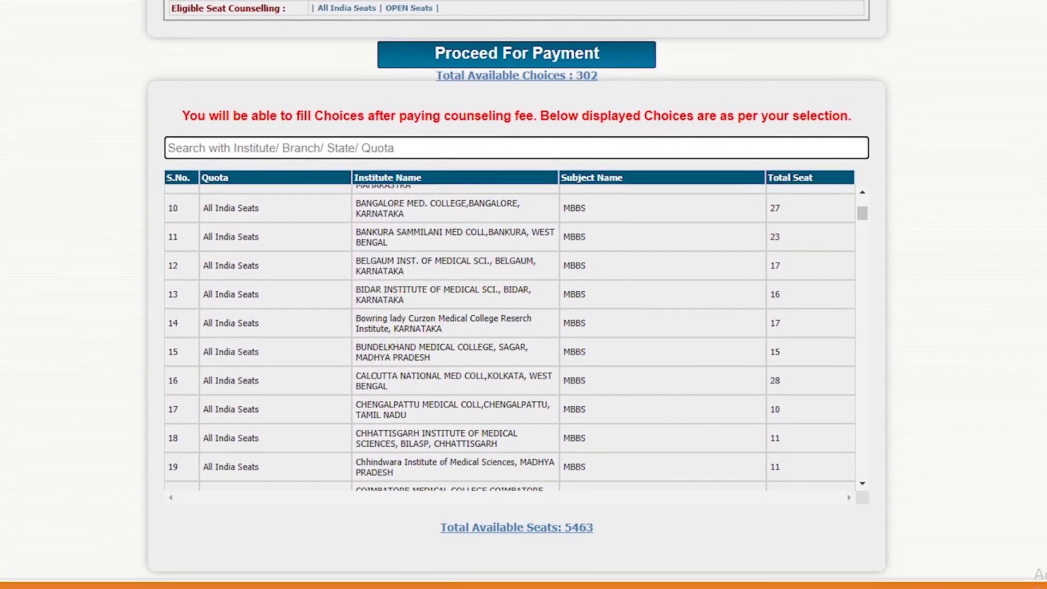
scroll(684, 427, up, 3)
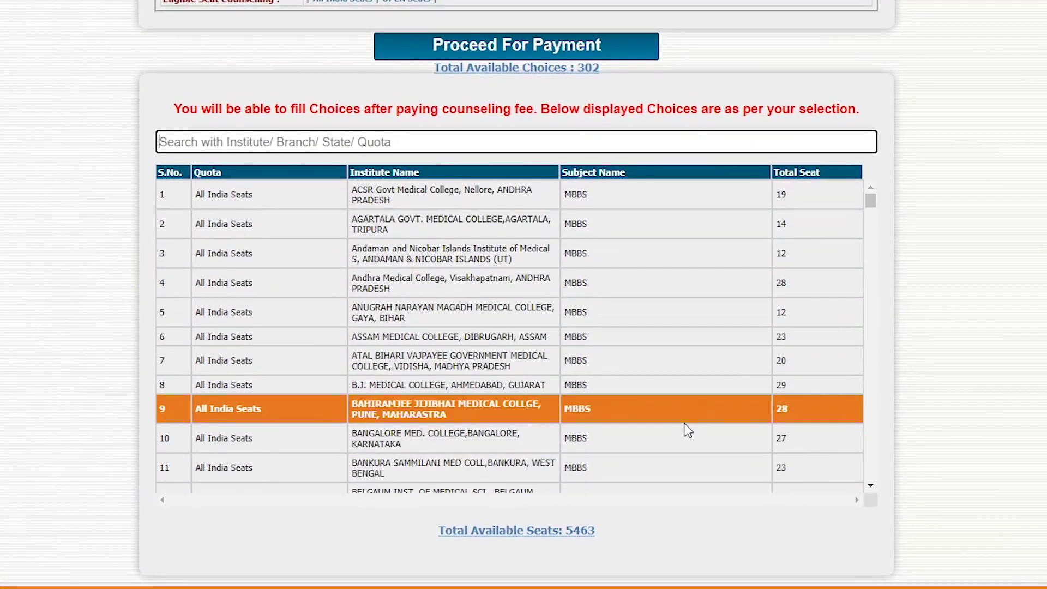
scroll(702, 406, down, 15)
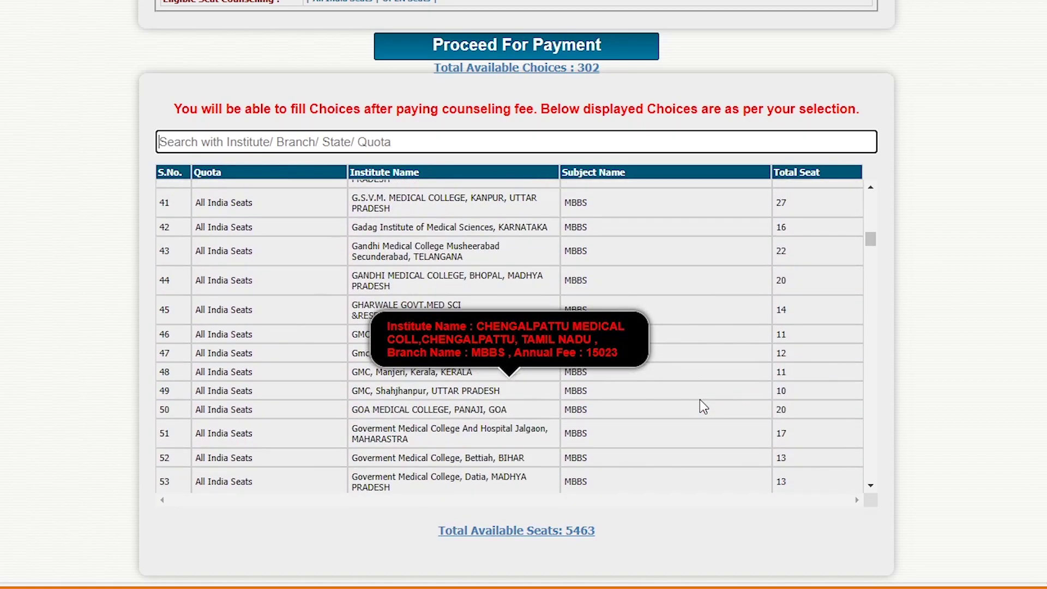
scroll(699, 399, down, 4)
drag(869, 262, 871, 443)
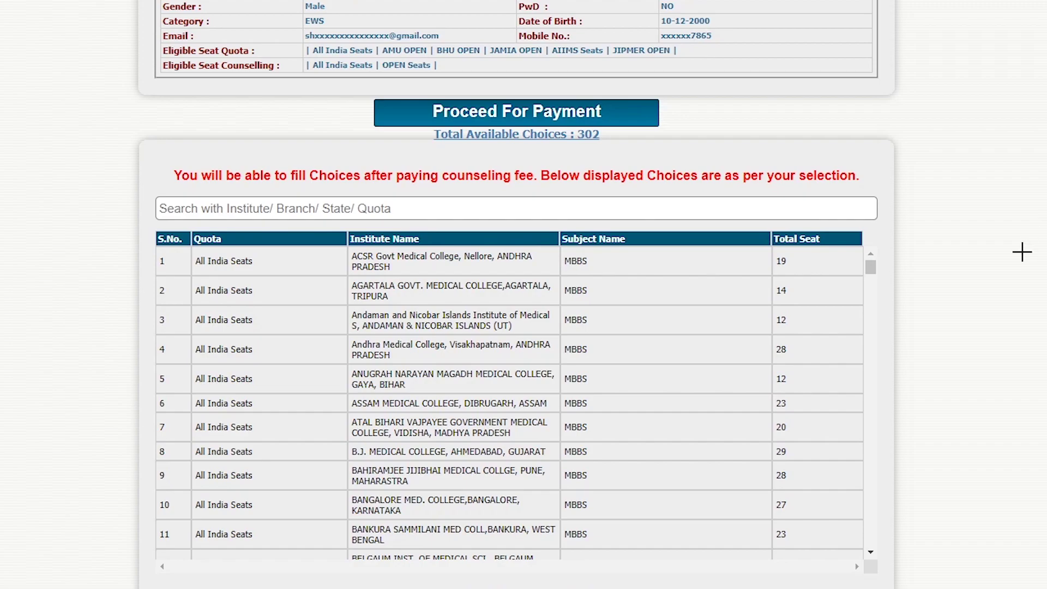
mouse_move(610, 96)
mouse_down()
mouse_move(454, 73)
mouse_move(613, 199)
mouse_move(594, 64)
mouse_move(428, 77)
mouse_up()
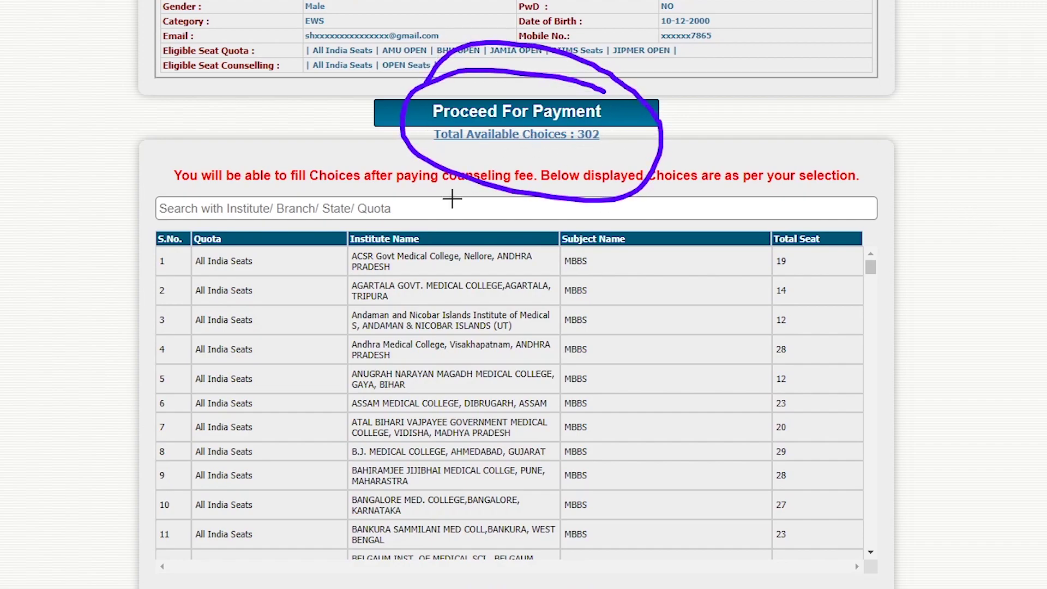
drag(616, 132, 789, 78)
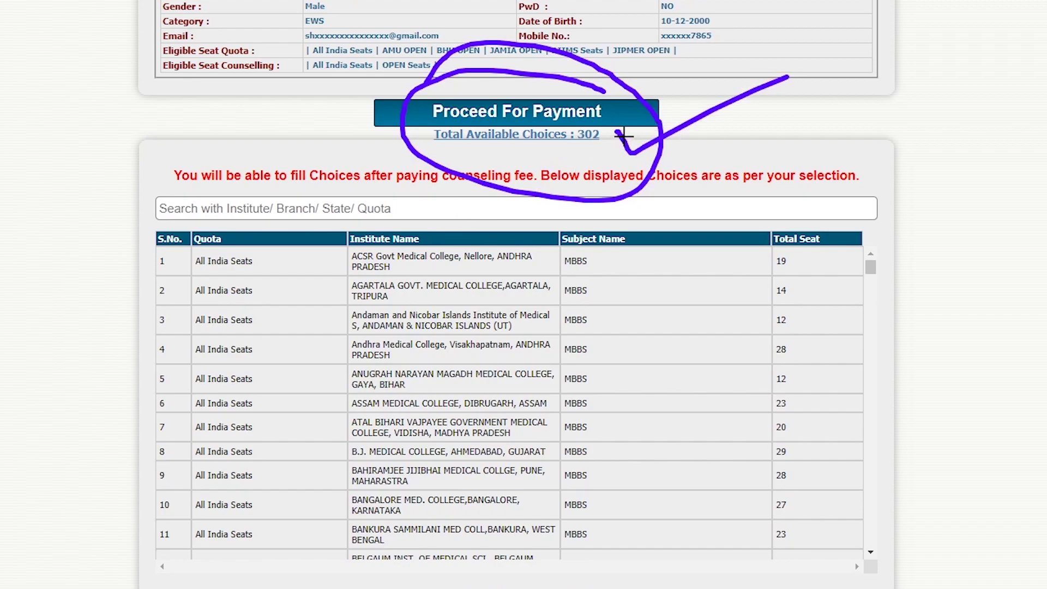
drag(622, 136, 717, 101)
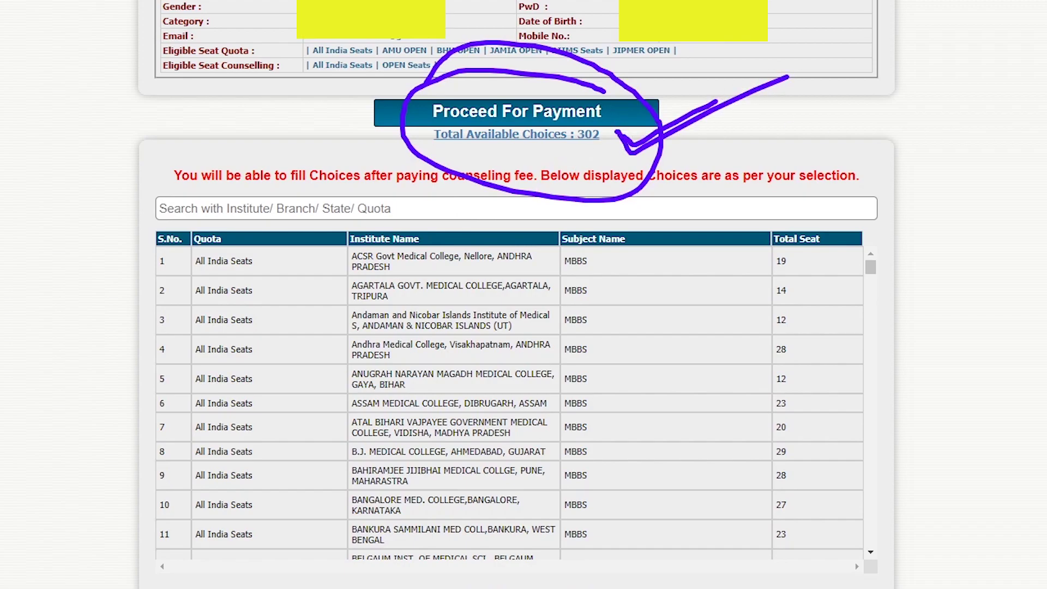
key(Escape)
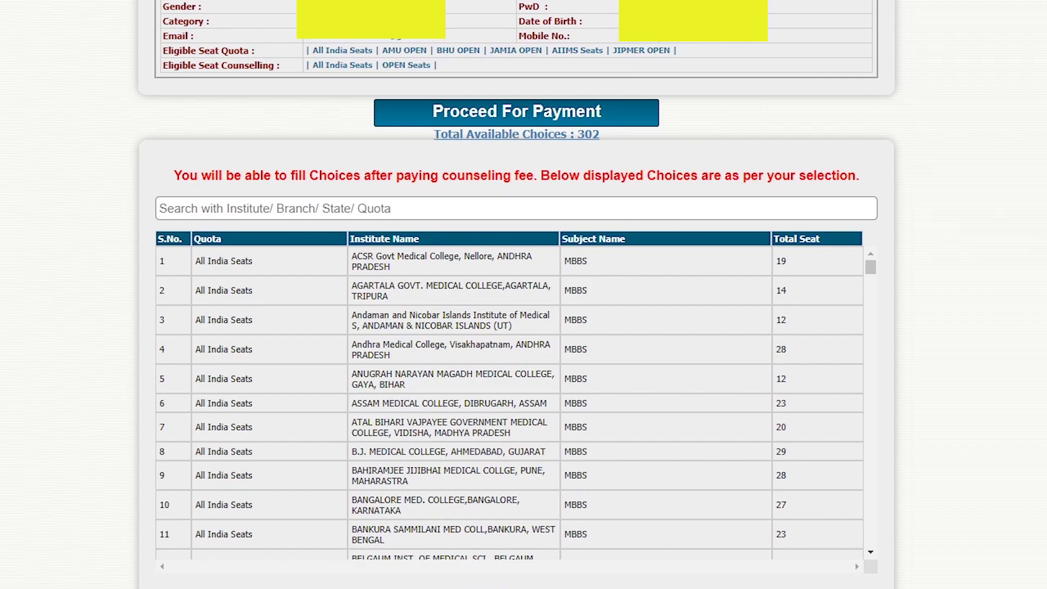
click(493, 115)
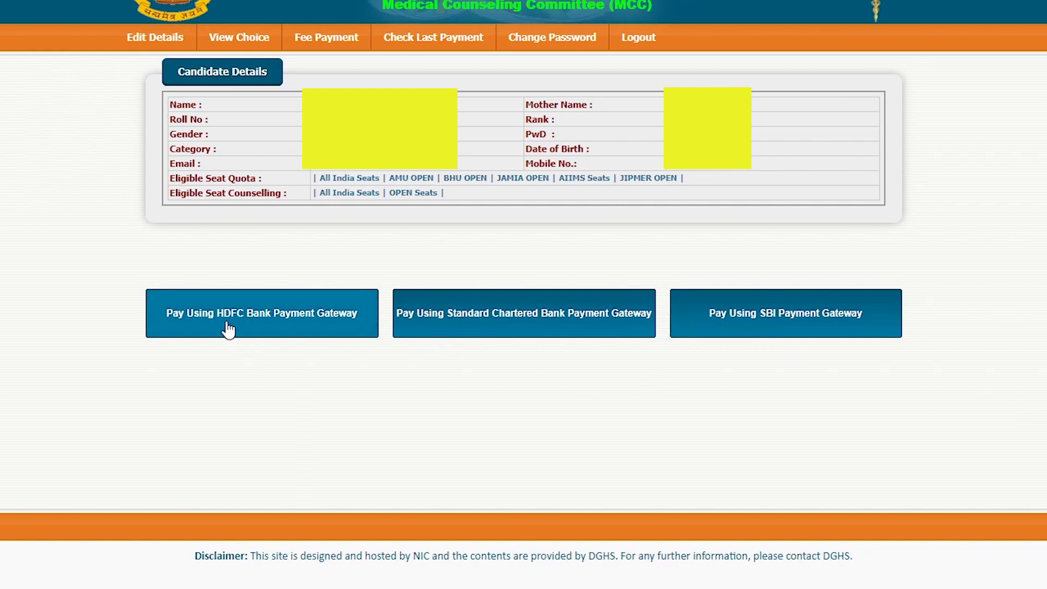
Pay the 11000 fee through the SBI Payment Gateway to reach SBIePay's card page
click(785, 326)
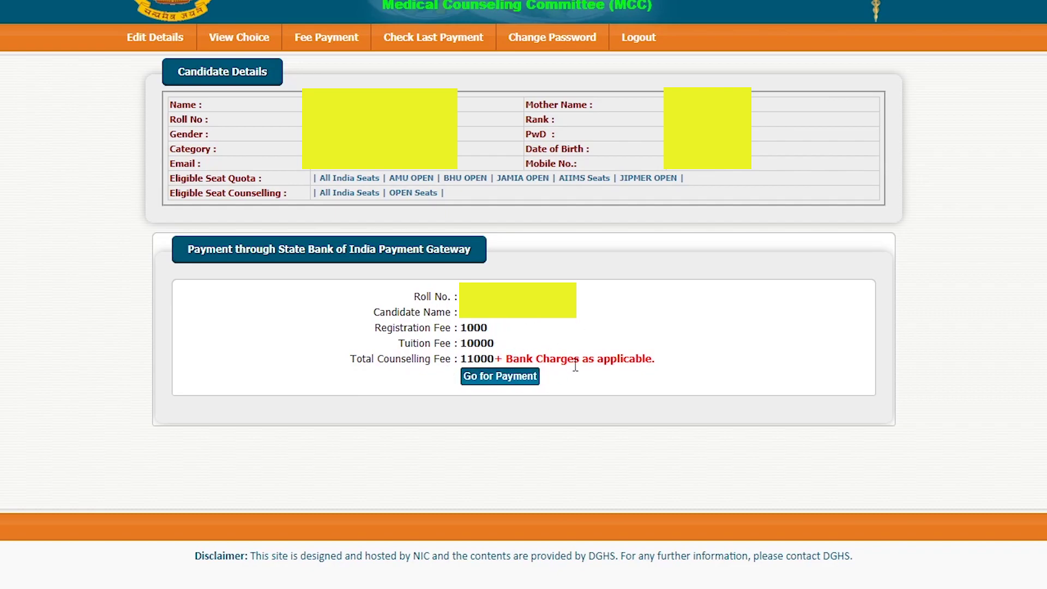
click(494, 377)
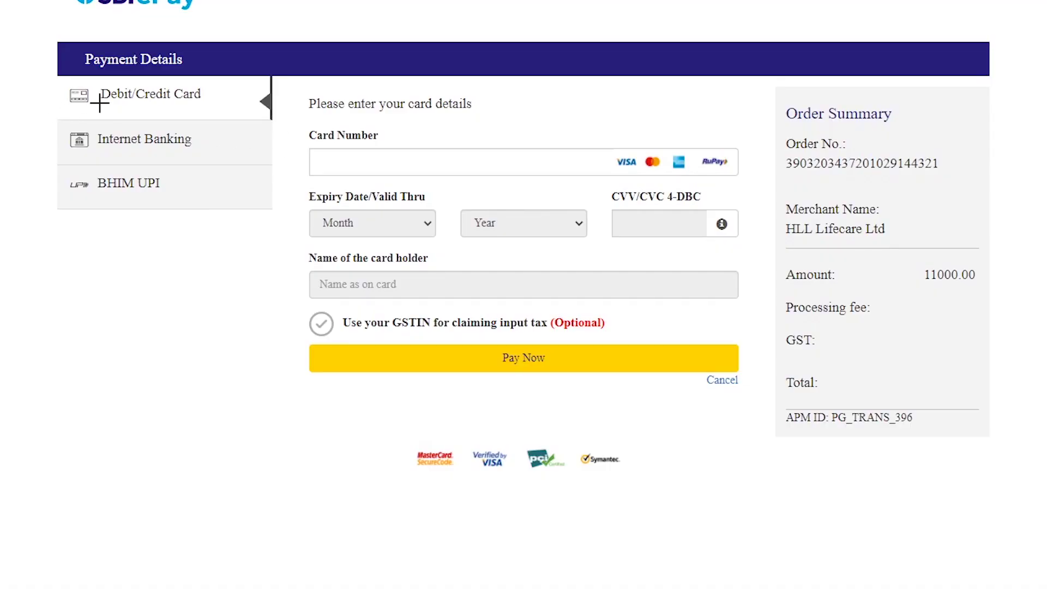
Mark the Debit/Credit Card, Internet Banking and BHIM UPI options on the SBIePay page
mouse_move(34, 84)
mouse_down()
mouse_move(39, 94)
mouse_move(94, 79)
mouse_up()
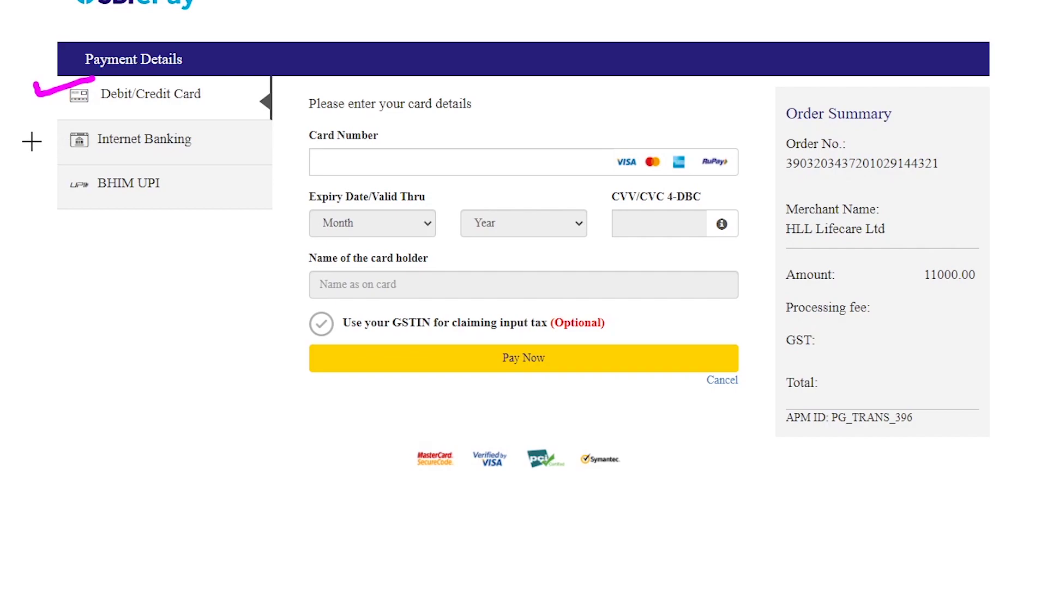
drag(31, 141, 126, 121)
drag(32, 190, 93, 170)
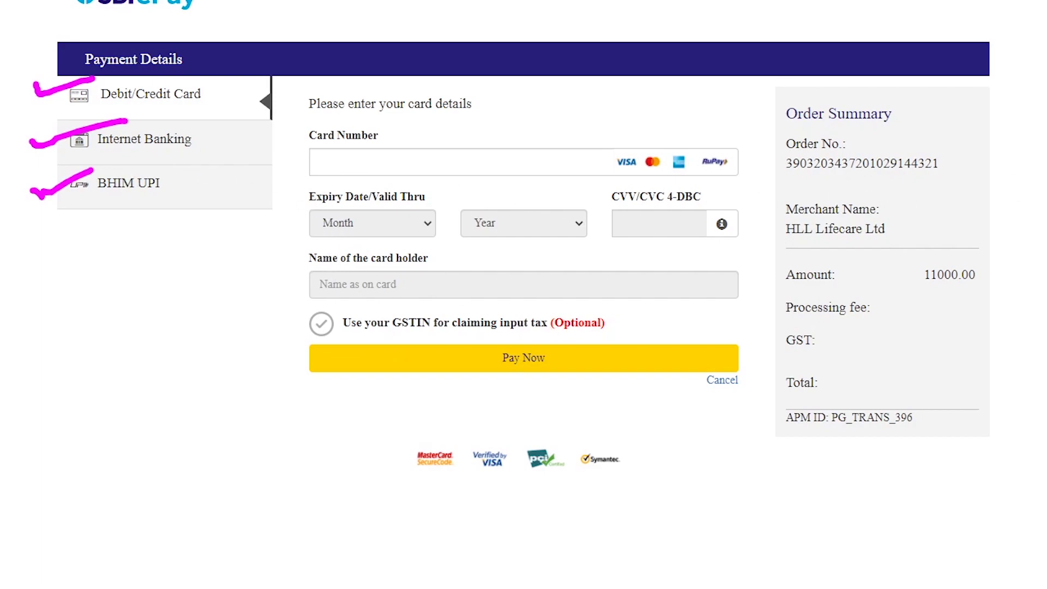
key(e)
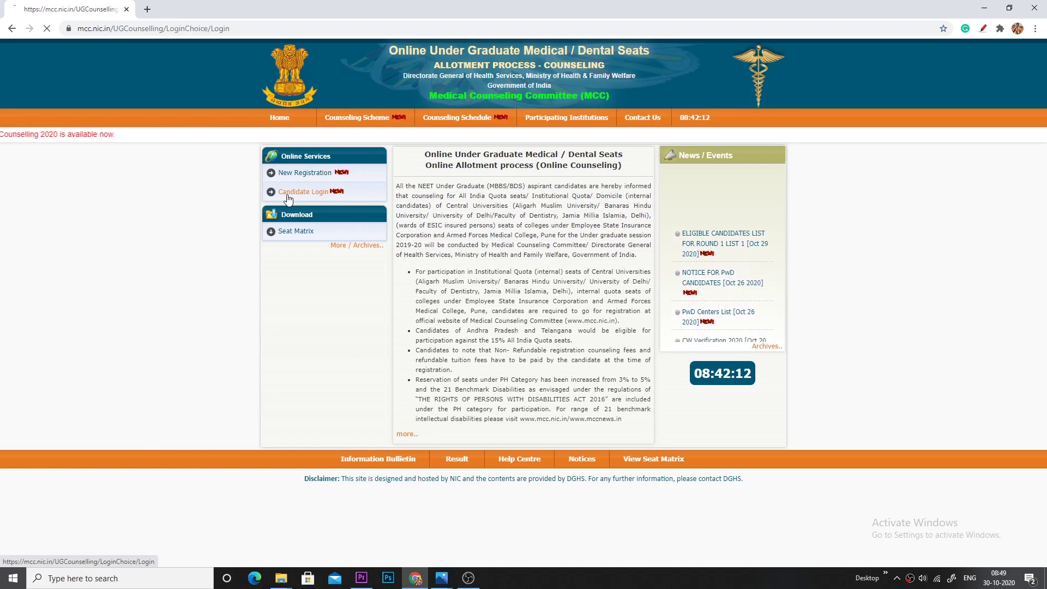
Log in with the candidate's roll number and password, then close the choice status notice
click(282, 195)
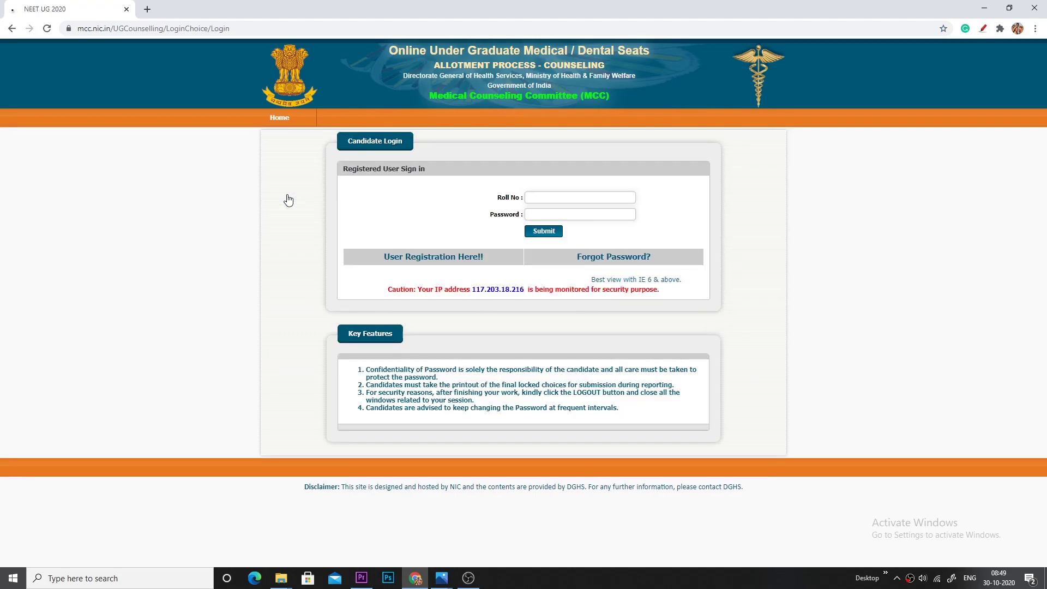
click(545, 231)
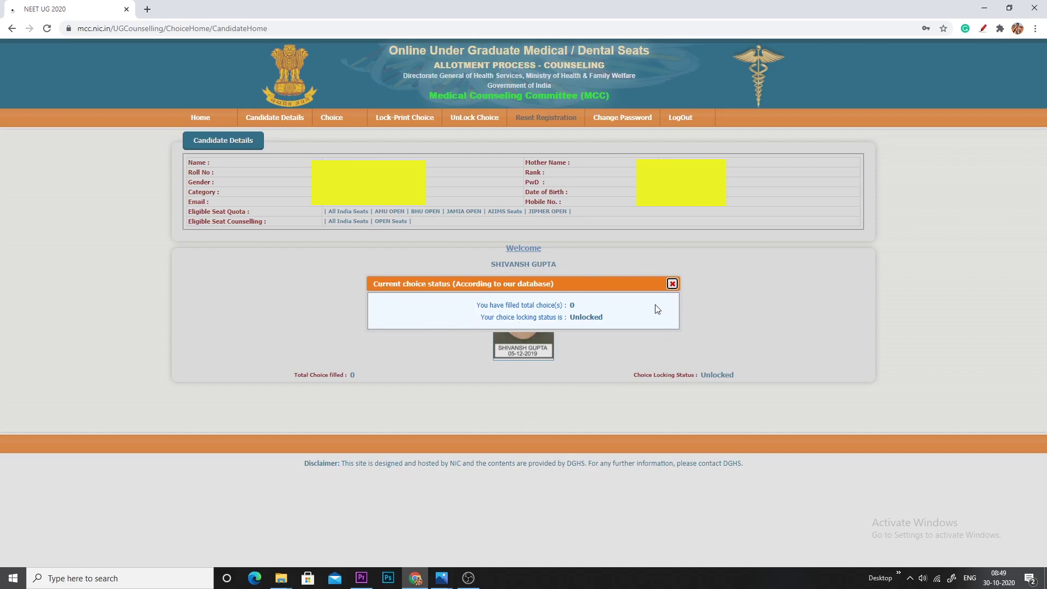
click(673, 283)
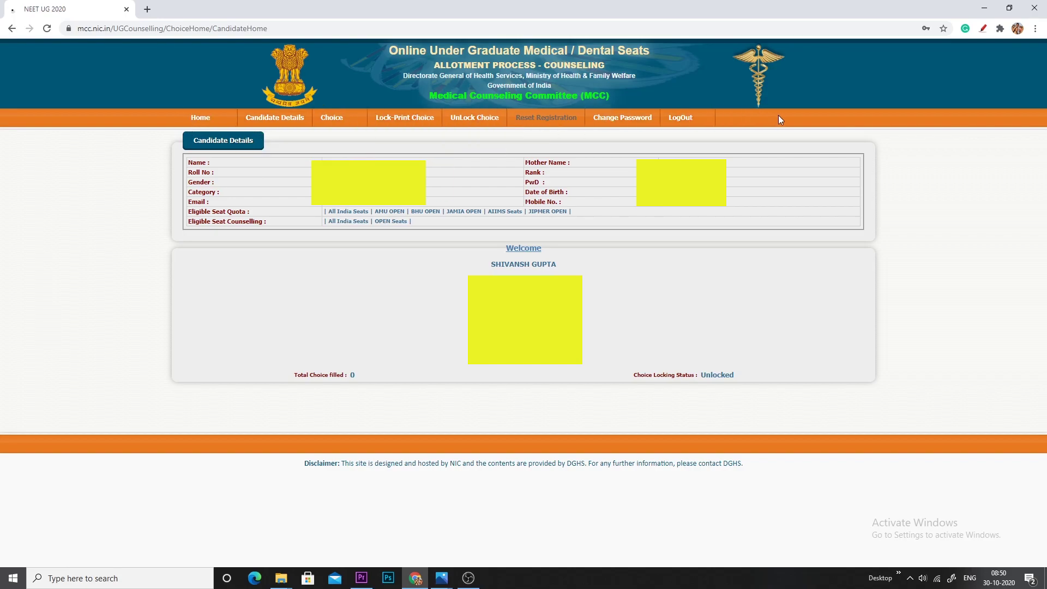
Go to Choice > Choice Filling, showing 302 available and 0 submitted choices
mouse_move(273, 120)
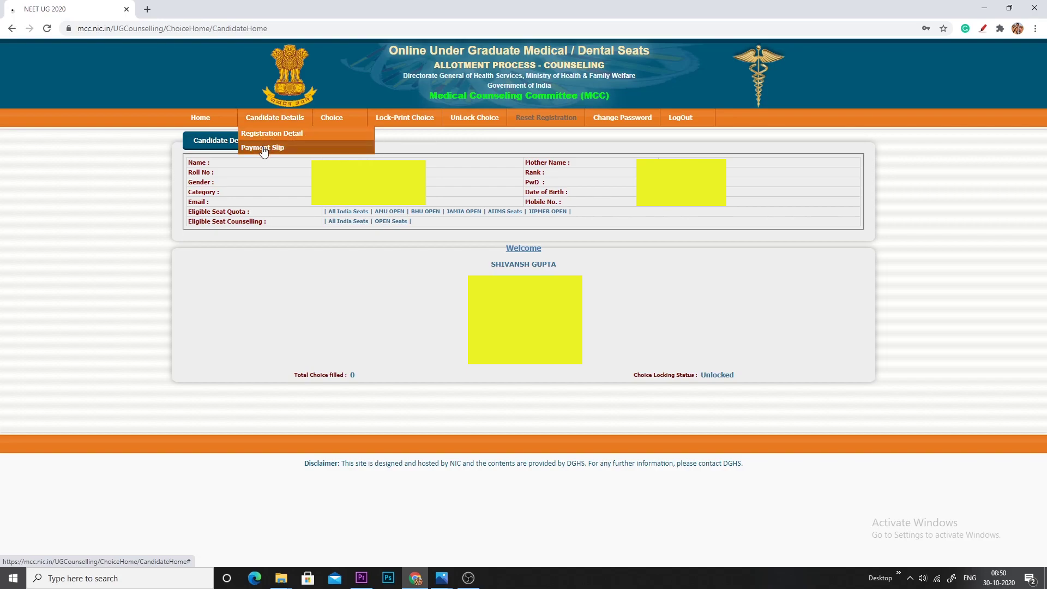
mouse_move(343, 124)
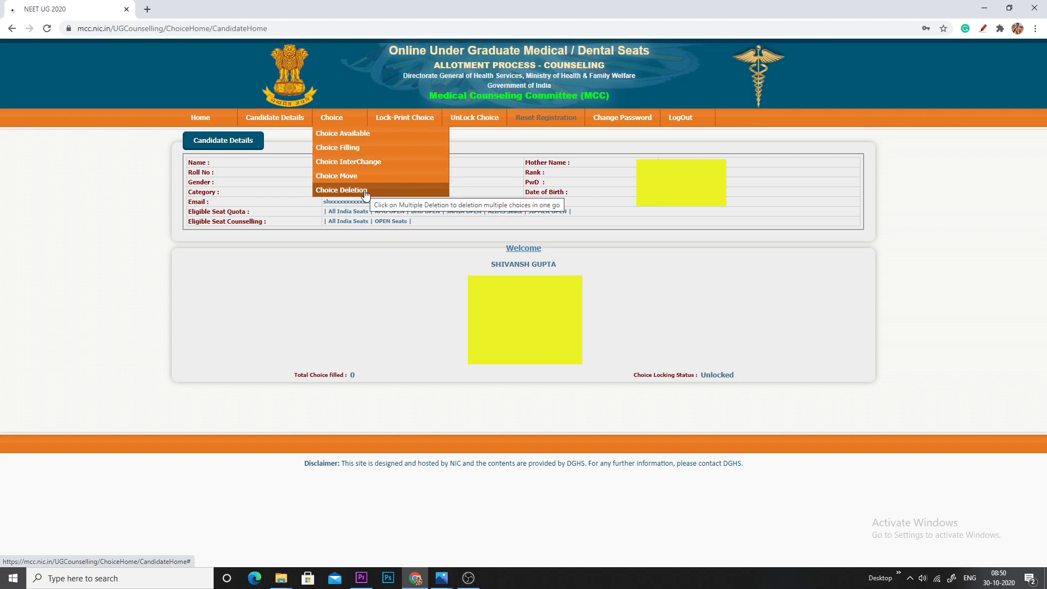
mouse_move(399, 121)
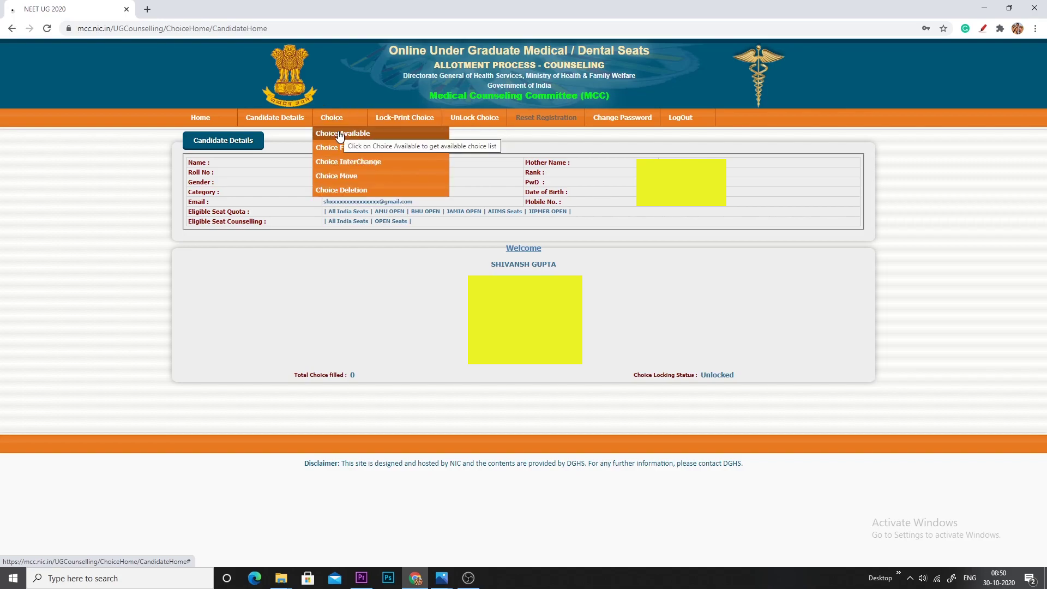
click(335, 148)
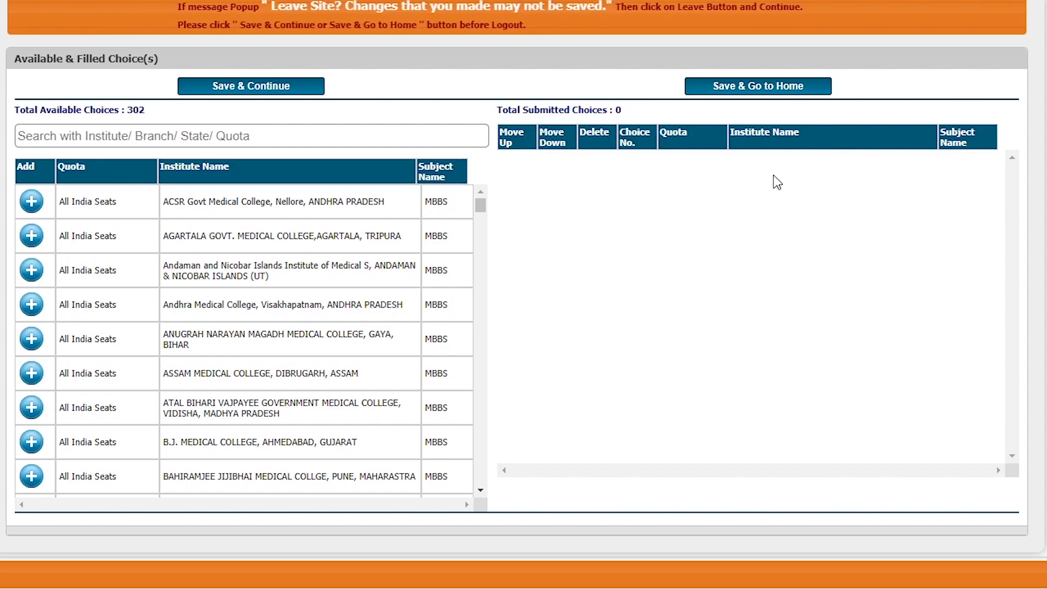
Filter the available choices by 'aiims' and add AIIMS, New Delhi as choice 1
click(68, 139)
text(aiims)
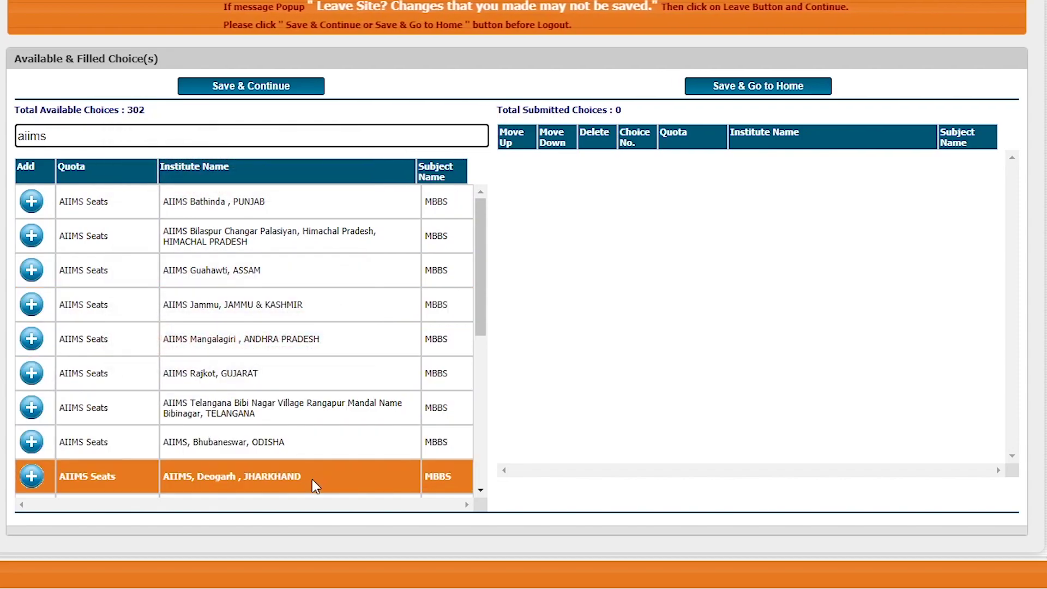
drag(480, 289, 480, 379)
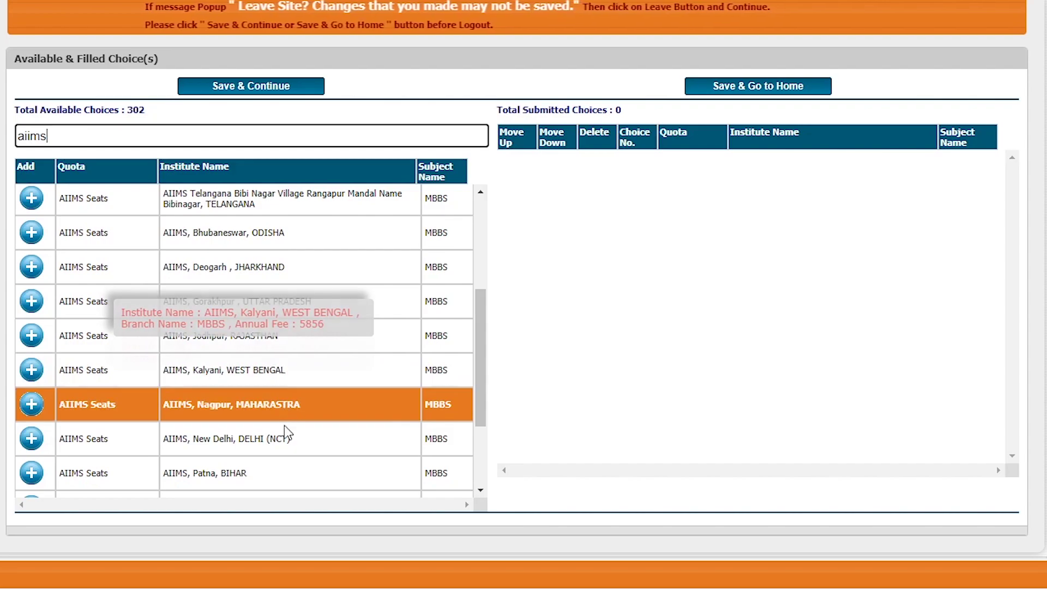
click(278, 446)
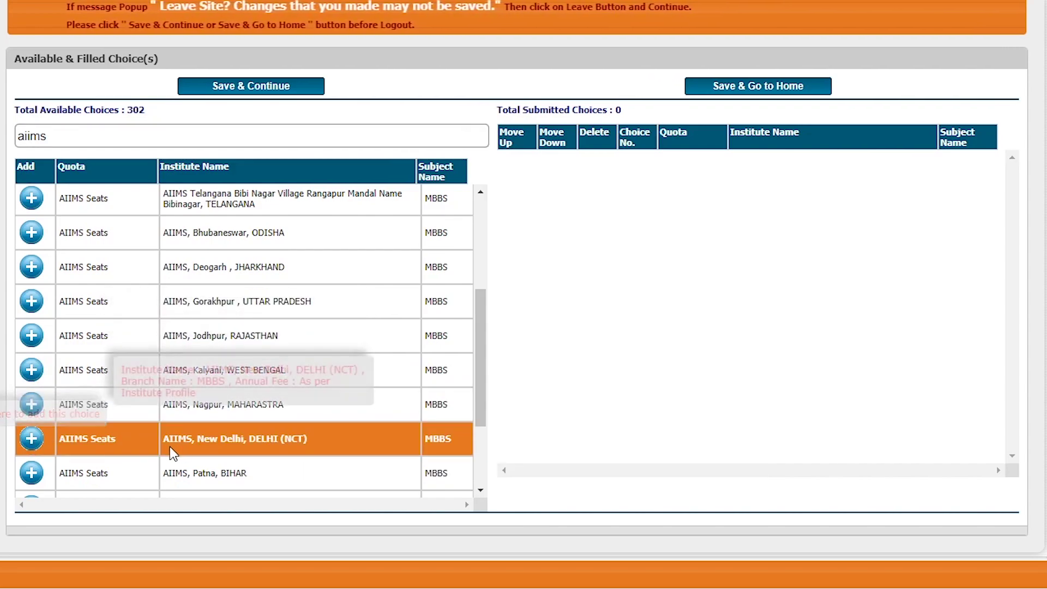
click(33, 439)
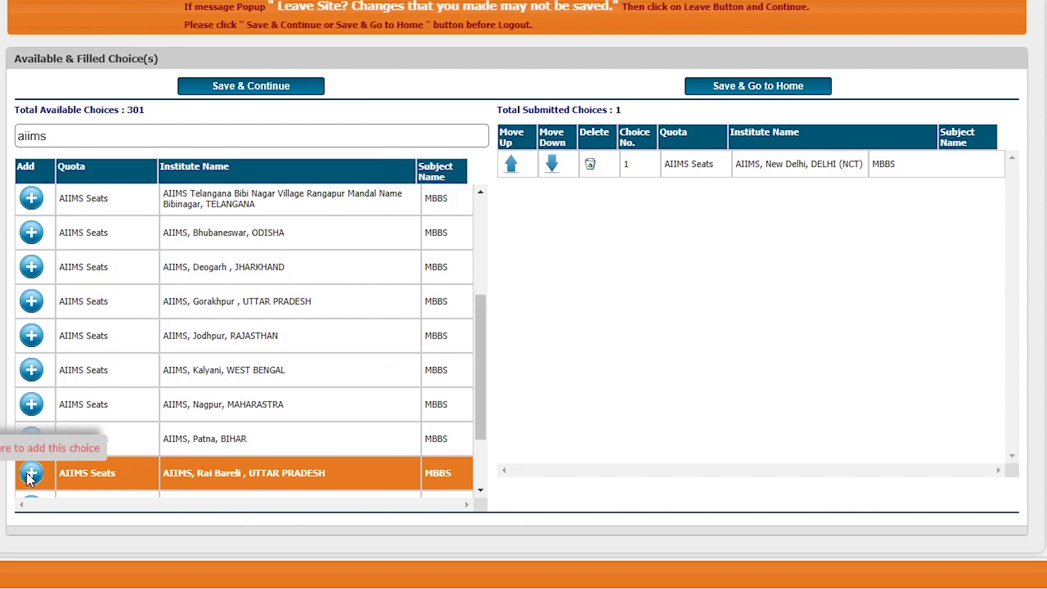
scroll(481, 338, down, 2)
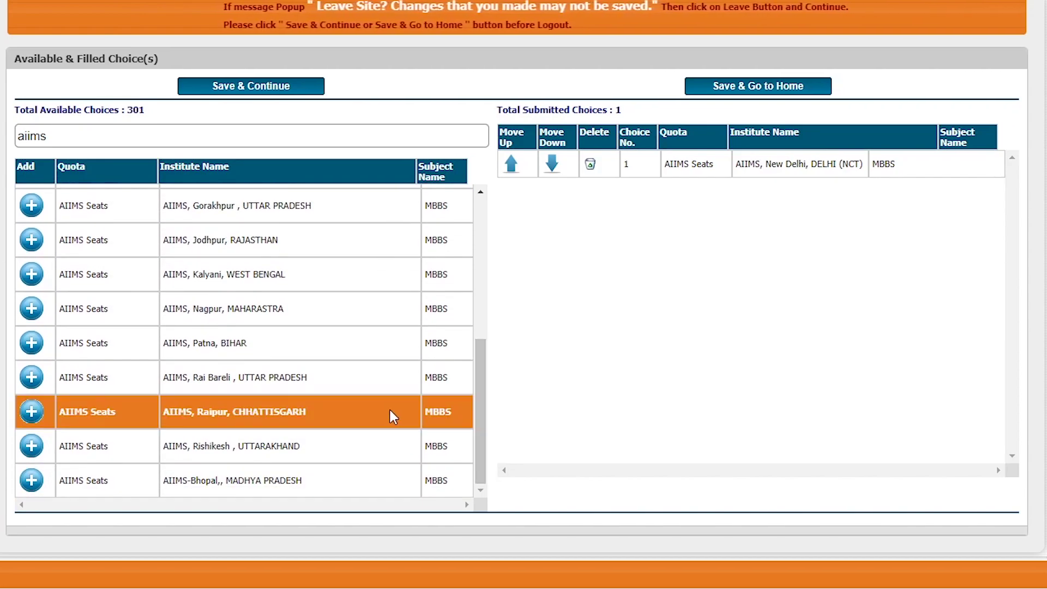
scroll(192, 459, up, 2)
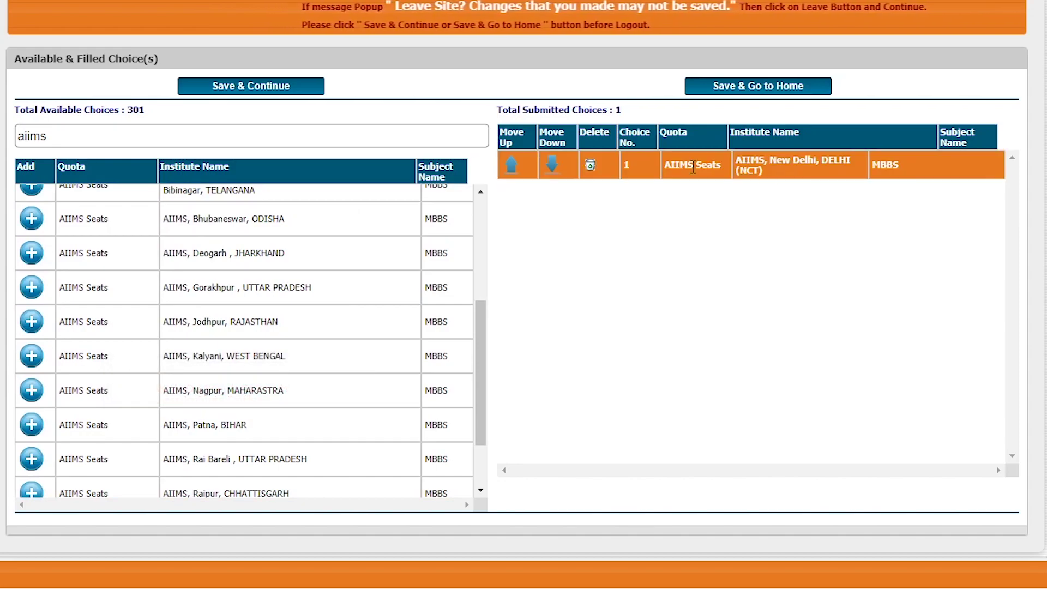
Delete AIIMS, New Delhi, then add AIIMS Bathinda, Guwahati and Mangalagiri as choices 1–3
click(590, 165)
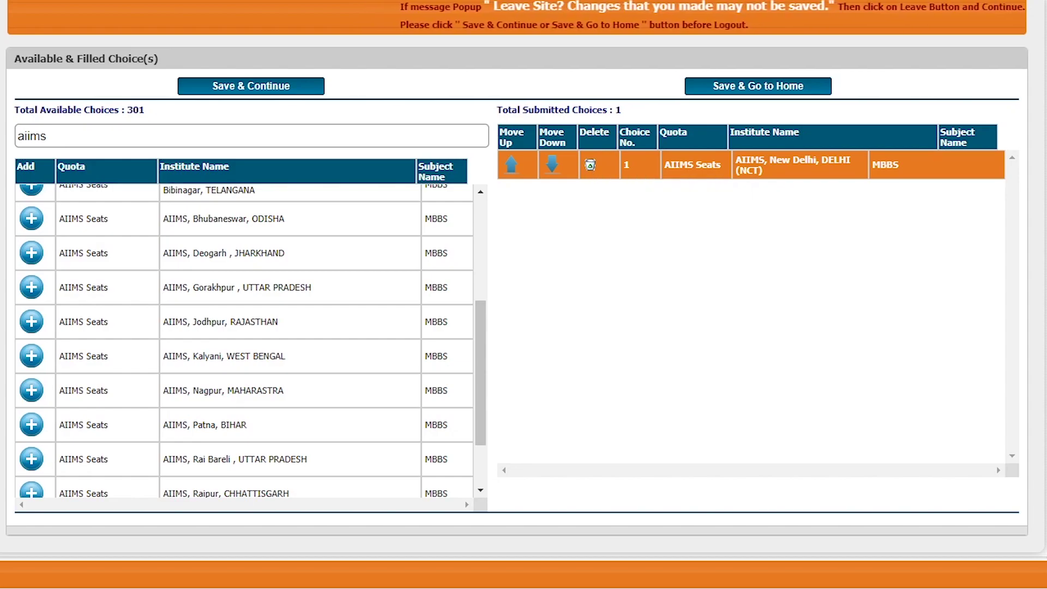
scroll(66, 327, up, 4)
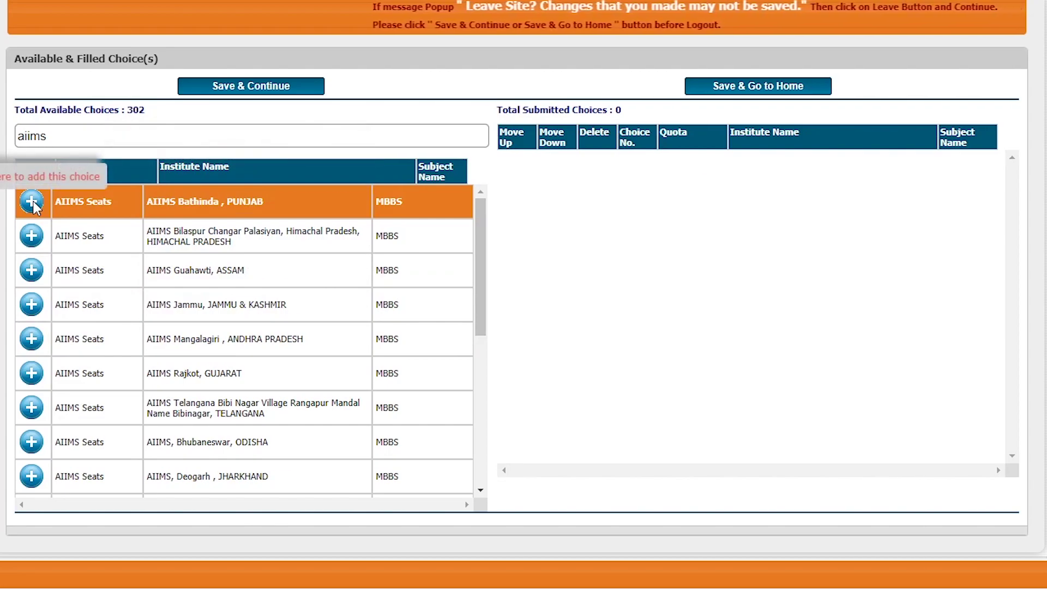
click(32, 202)
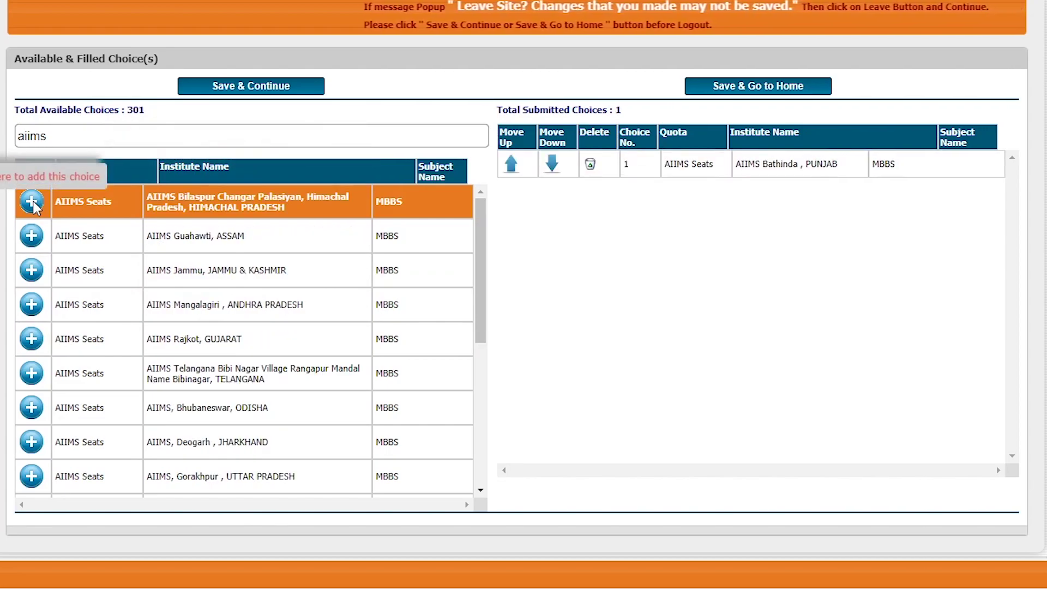
click(31, 239)
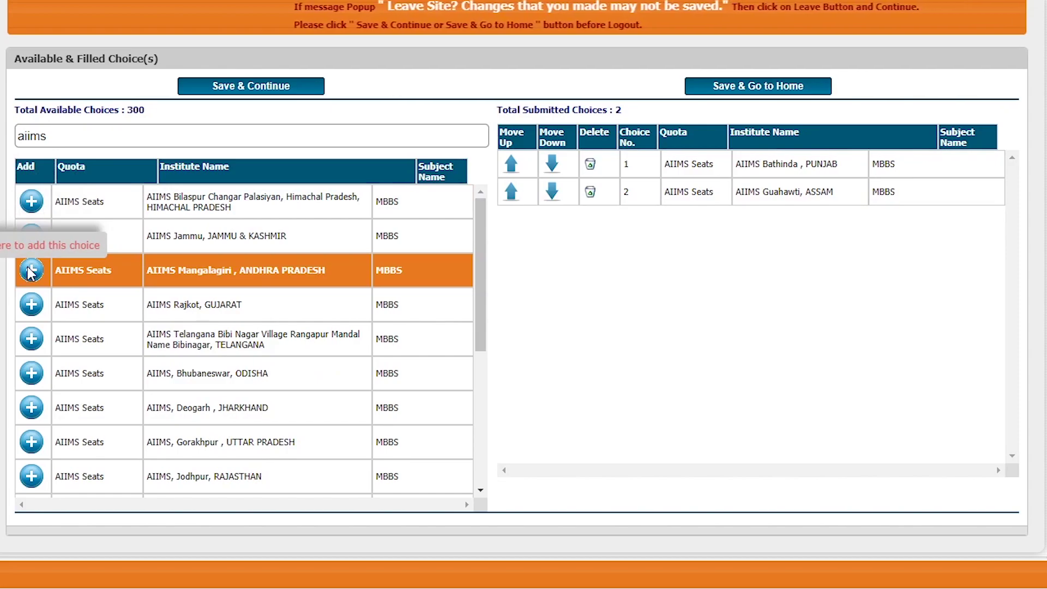
click(31, 270)
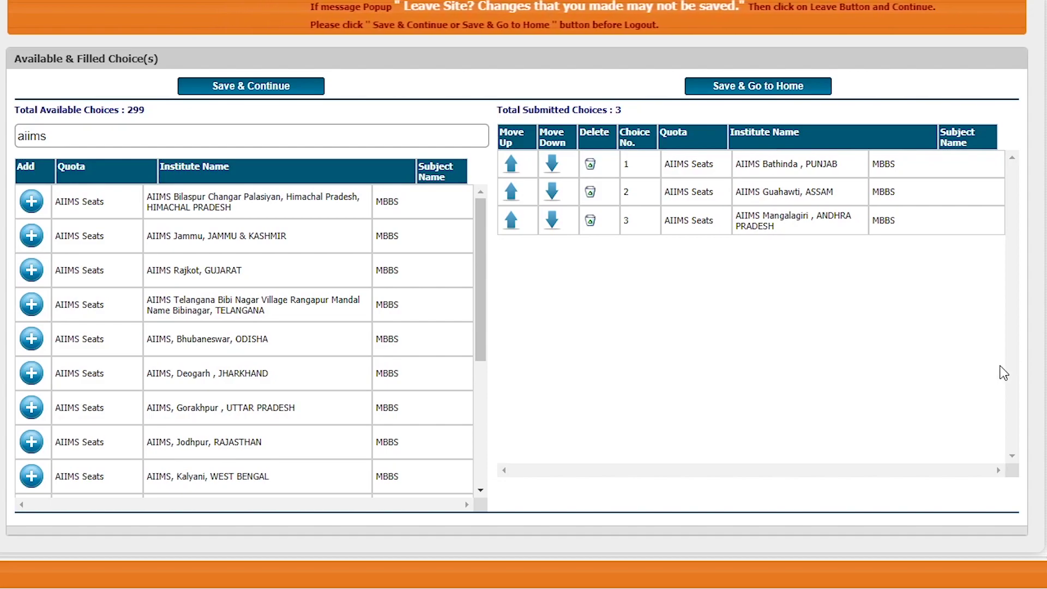
drag(475, 295, 485, 269)
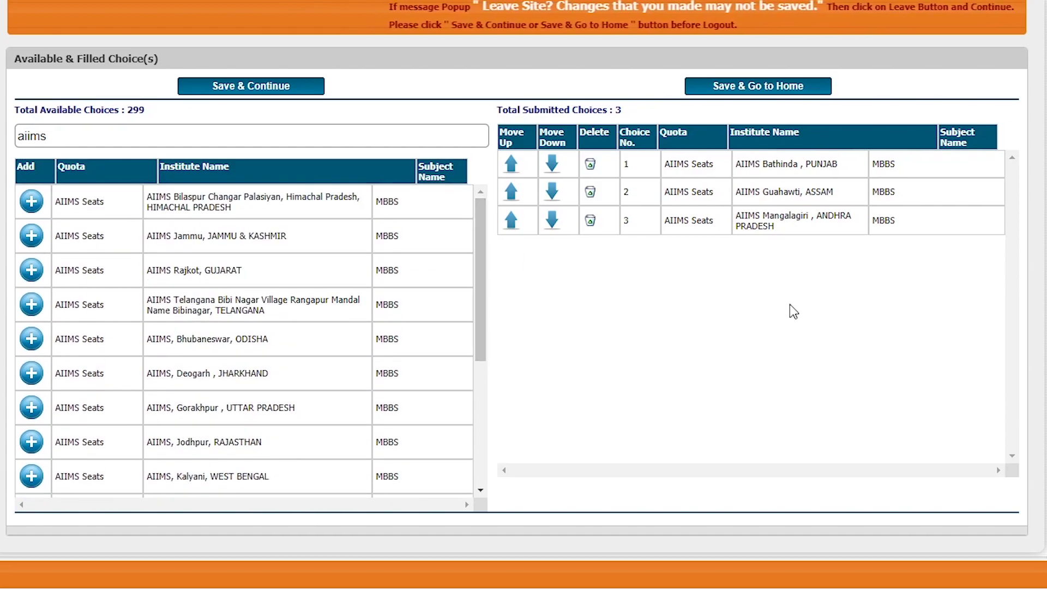